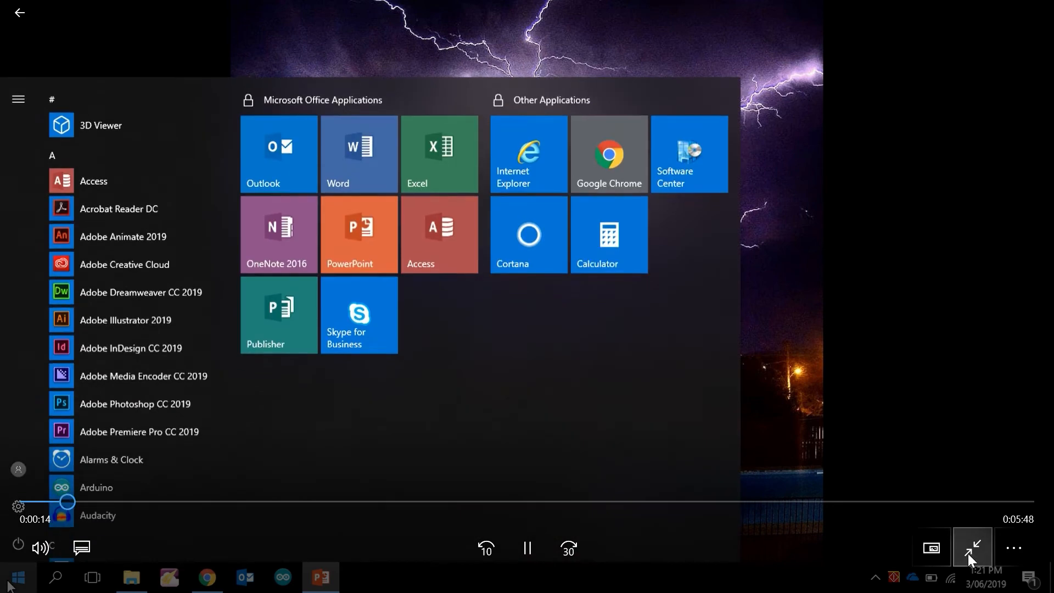
Step: Exit full-screen playback of the video, then return it to full screen
left_click(970, 549)
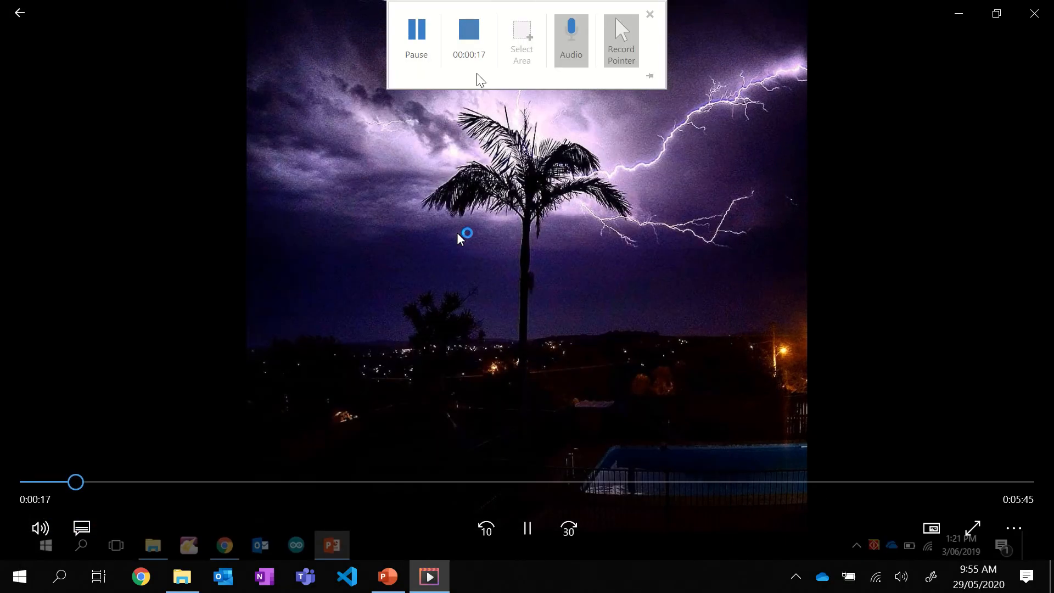
left_click(969, 537)
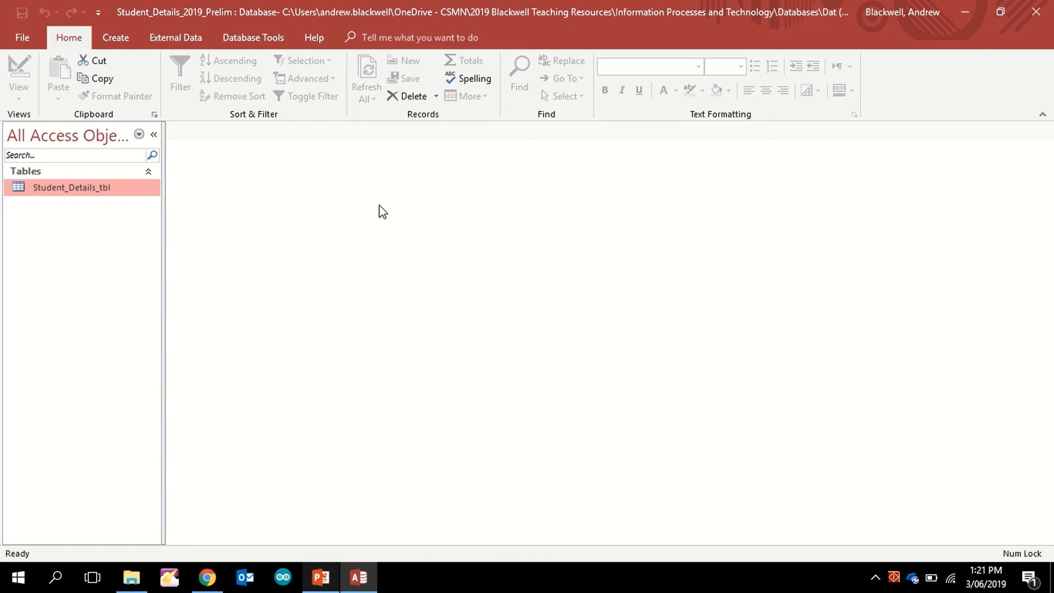
Step: Open Student_Details_tbl to view its four student records, then create a new blank table
double_click(82, 189)
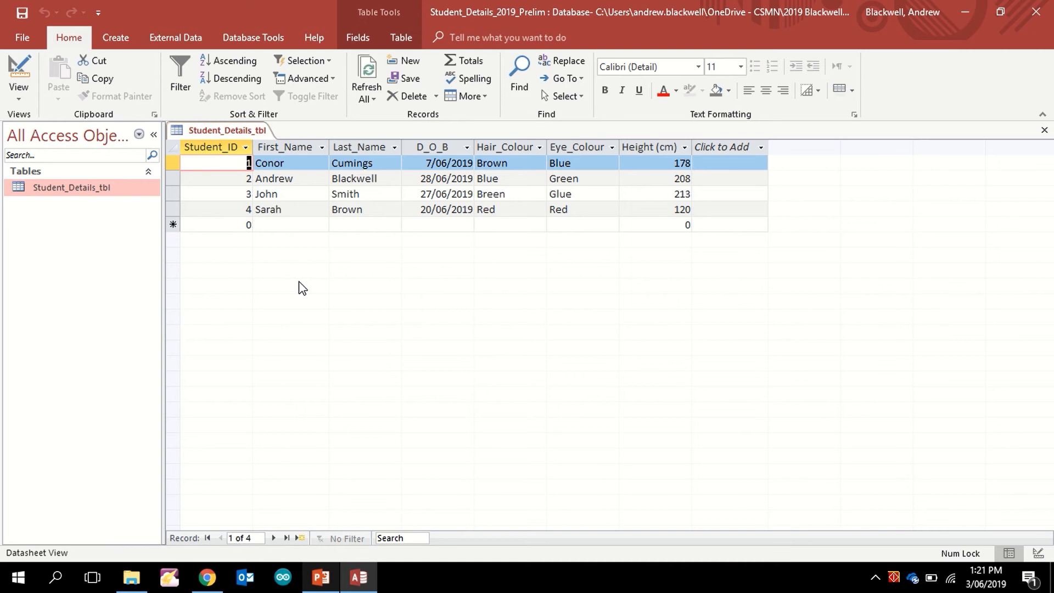
left_click(117, 39)
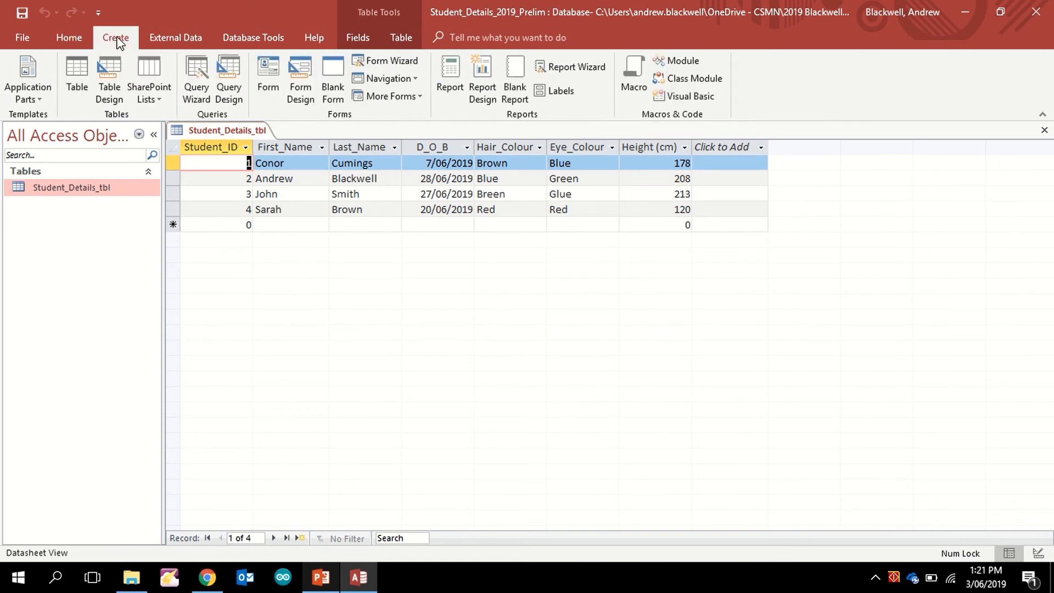
left_click(74, 69)
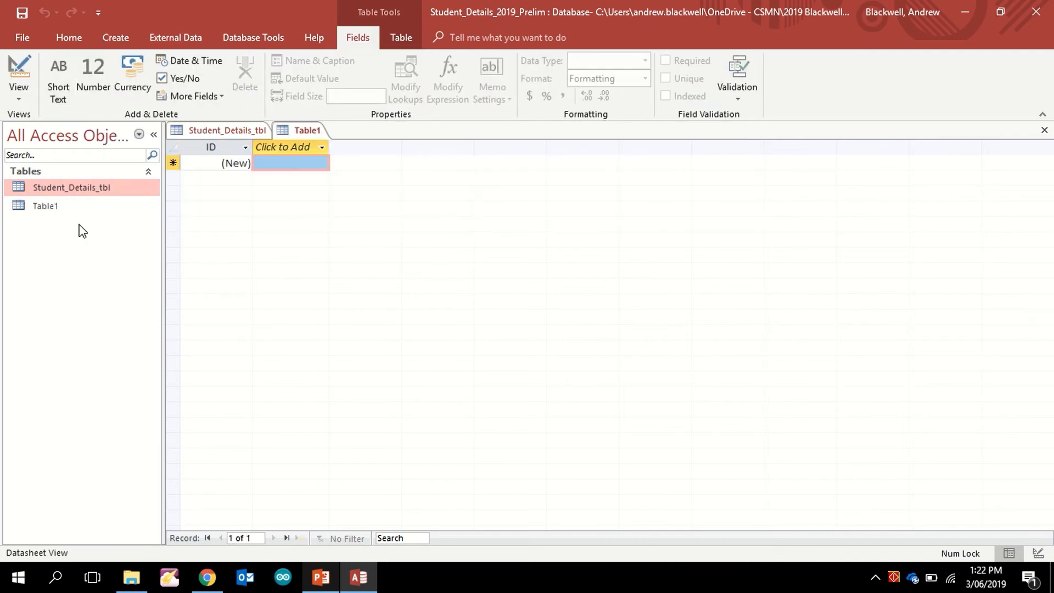
Step: Save Table1 as Student_Contact_Details_tbl and switch it to Design View
left_click(51, 207)
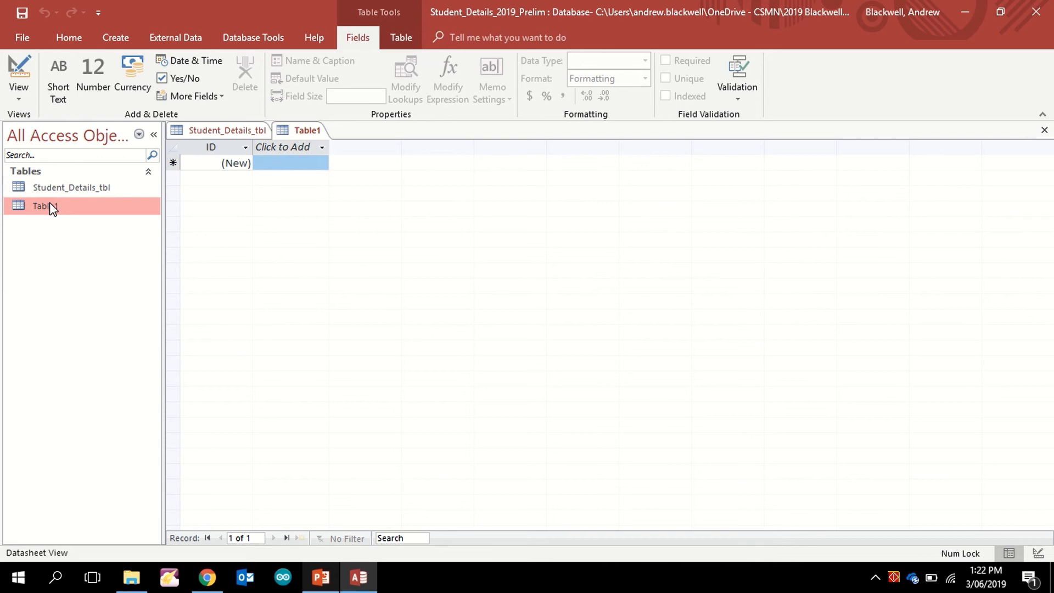
left_click(15, 68)
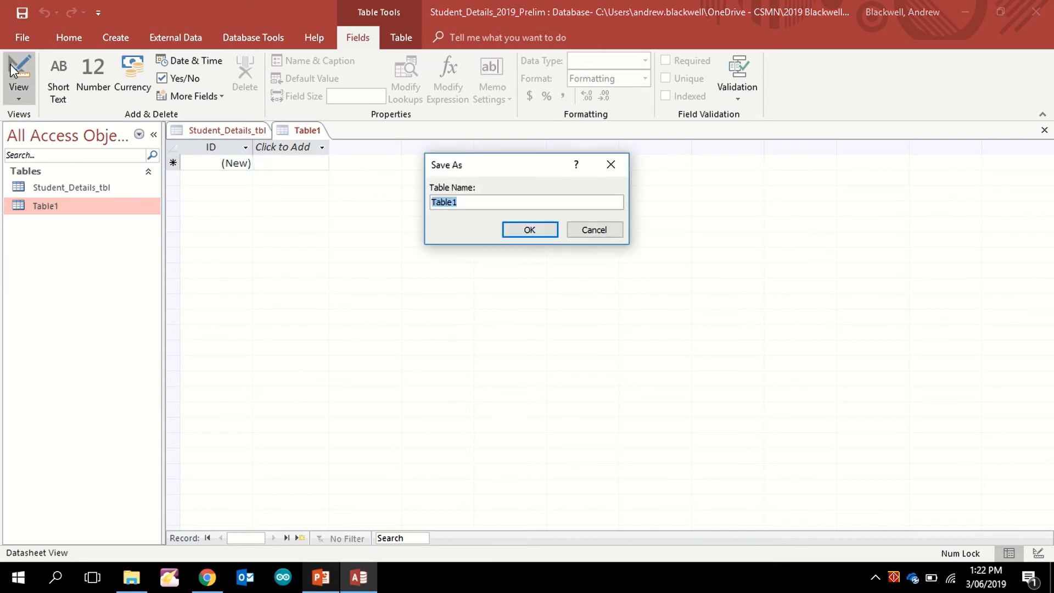
type("Student_Contact_Details")
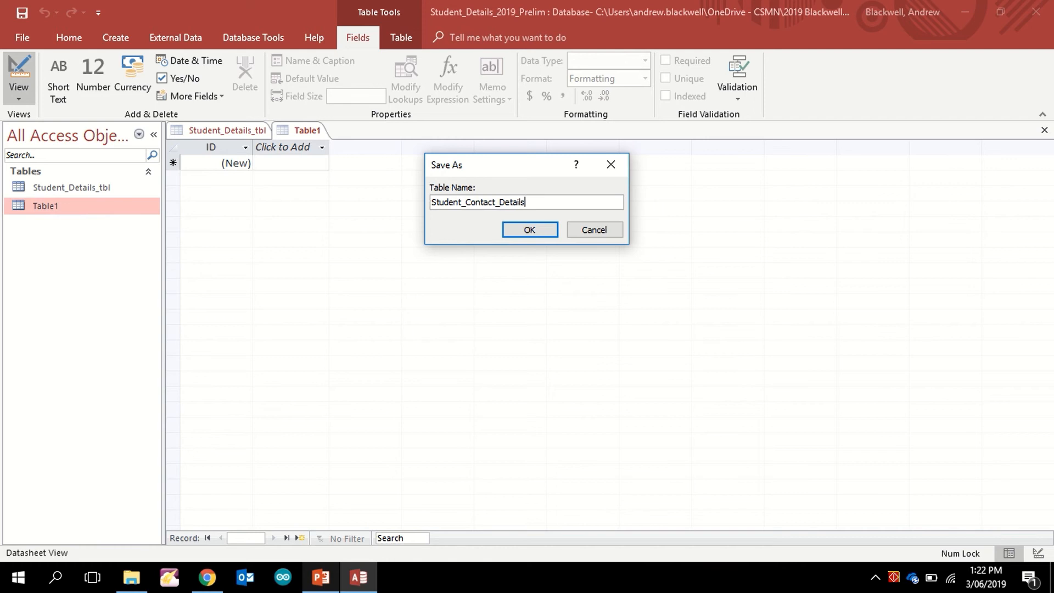
type("_tbl")
left_click(545, 231)
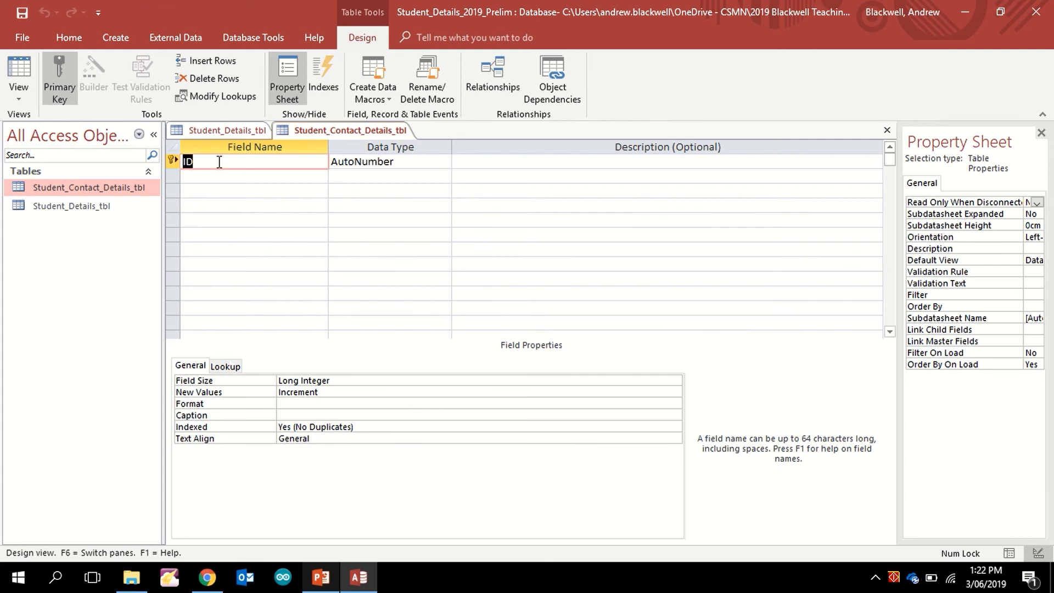
Step: Rename the ID primary key field to Contact_Details_ID
type("Contact_Details_ID")
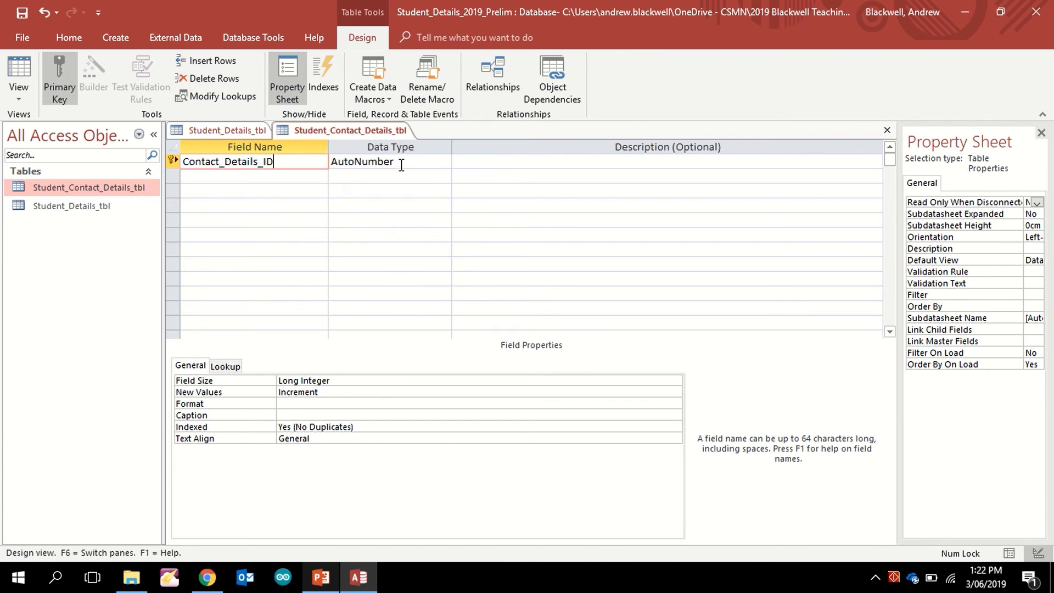
left_click(285, 179)
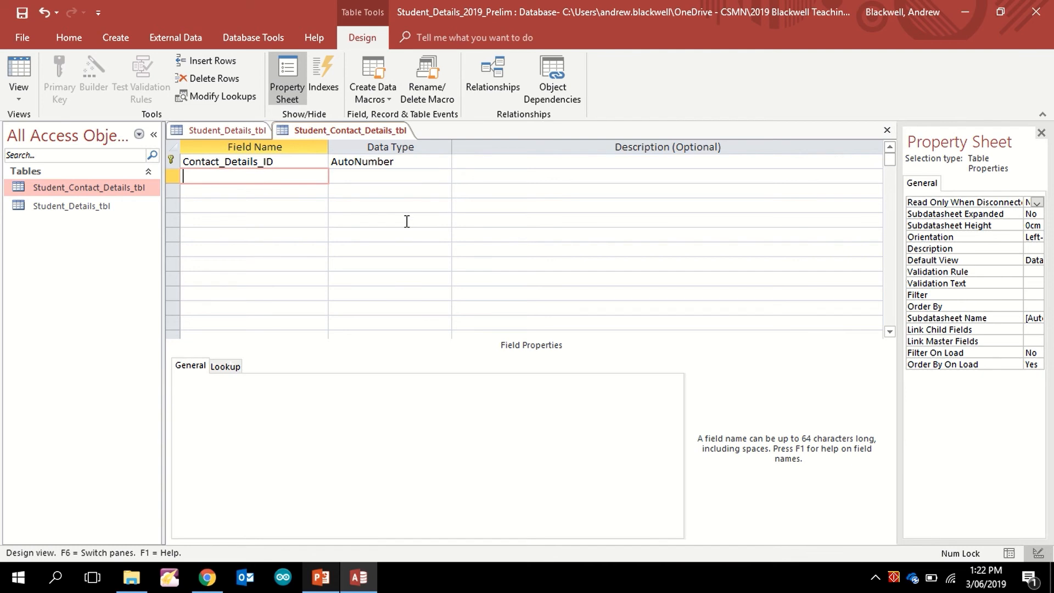
Step: Open Student_Details_tbl in Design View to check Student_ID's data type
double_click(91, 206)
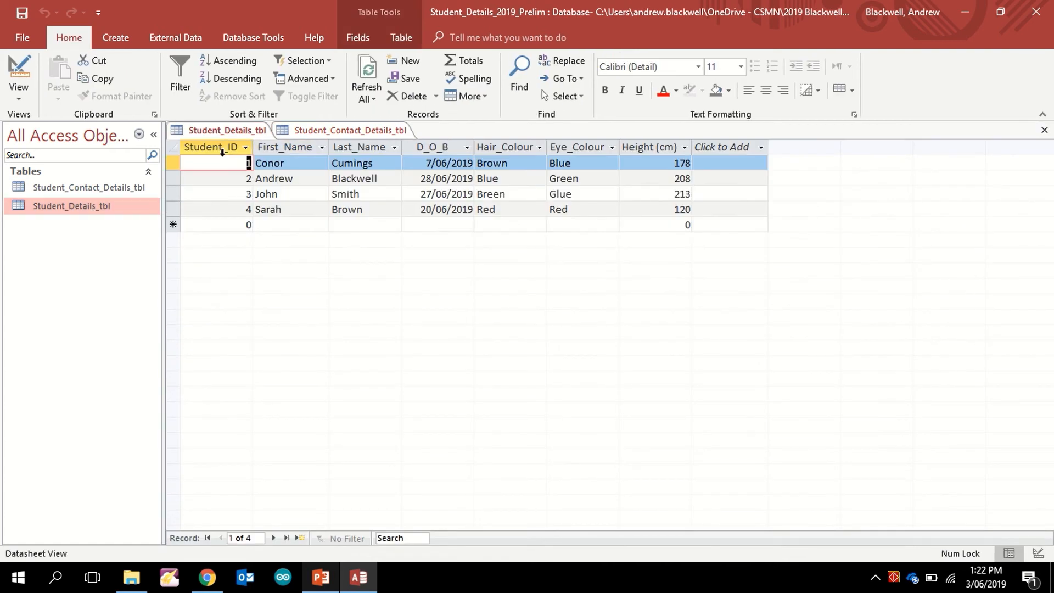
left_click(21, 73)
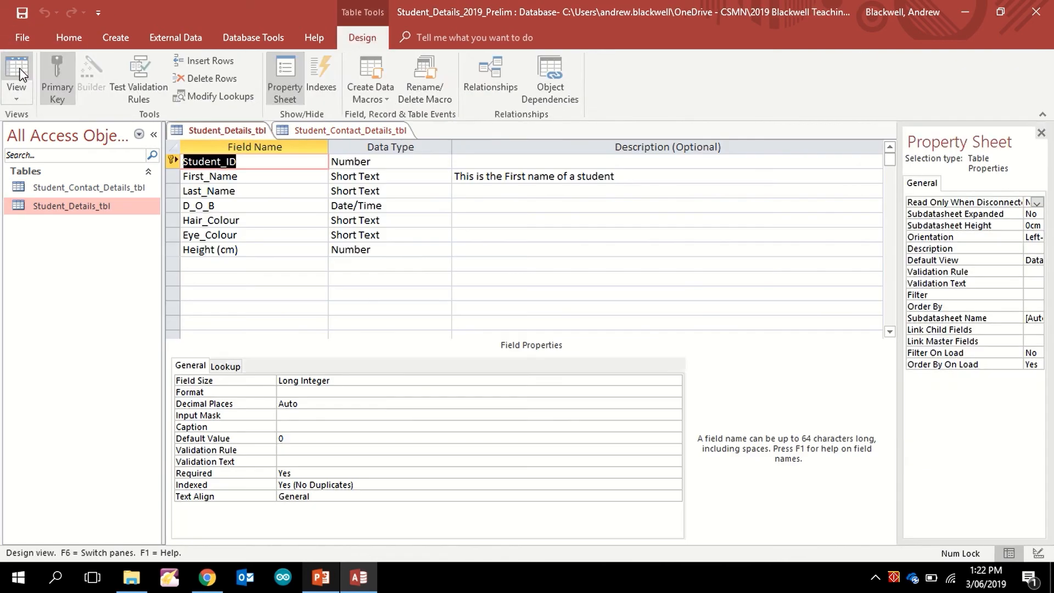
left_click(394, 164)
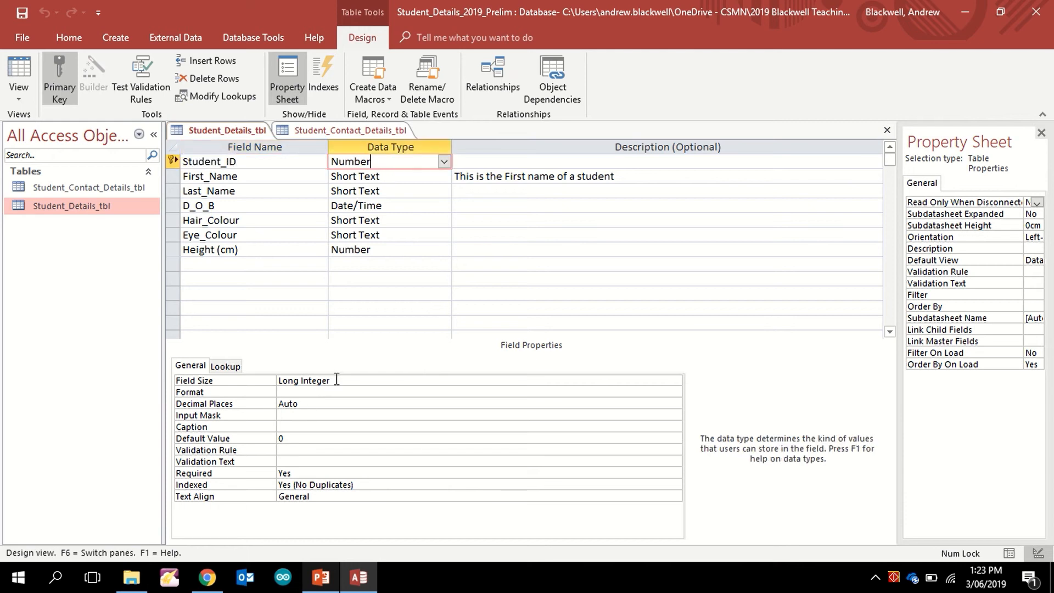
Step: Reopen Student_Contact_Details_tbl, saving it when prompted, and return to Design View
left_click(81, 189)
double_click(82, 189)
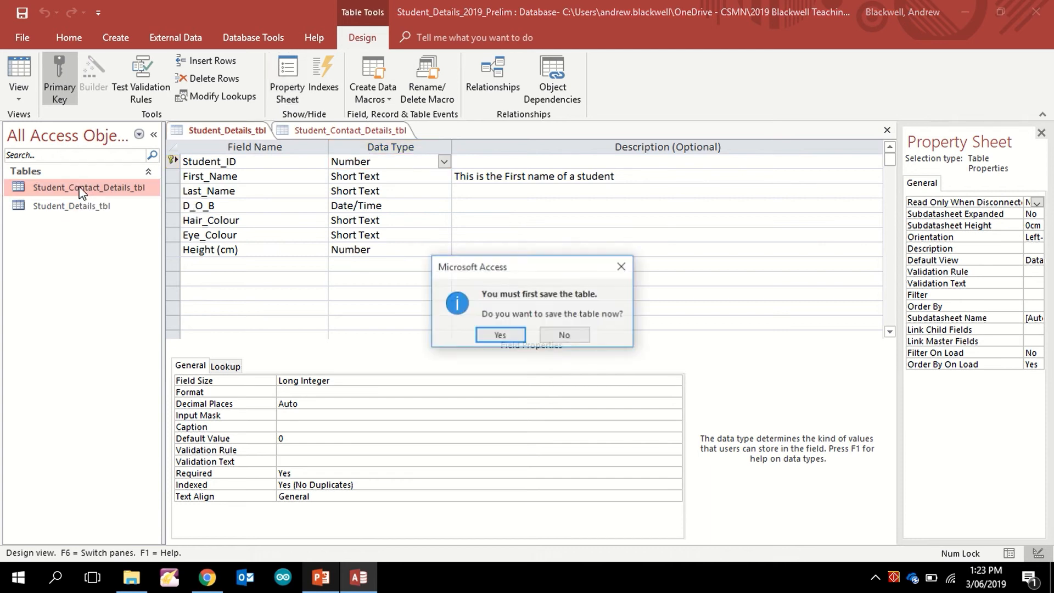
left_click(509, 335)
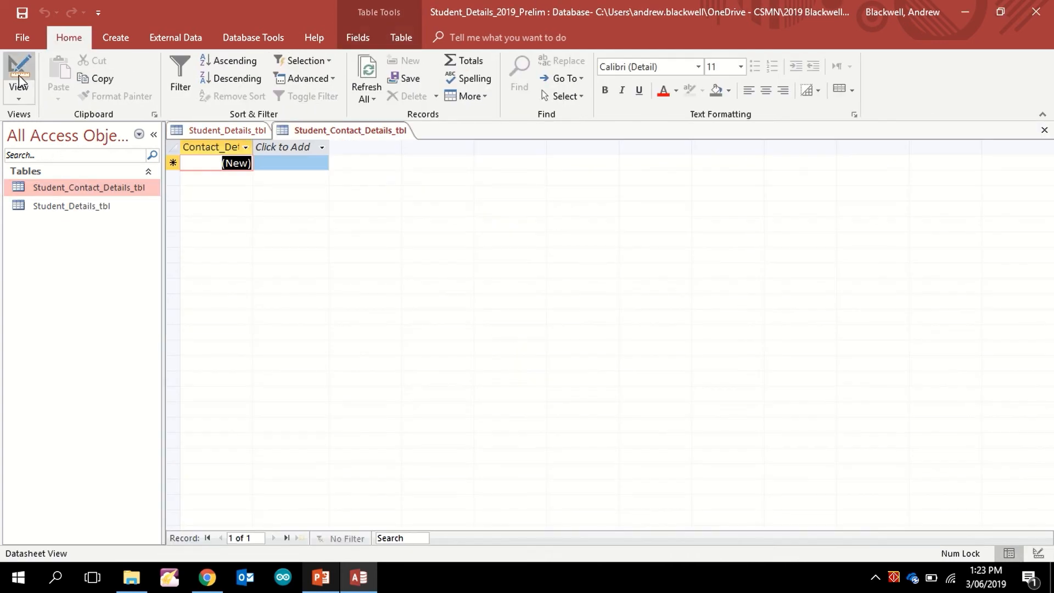
left_click(19, 75)
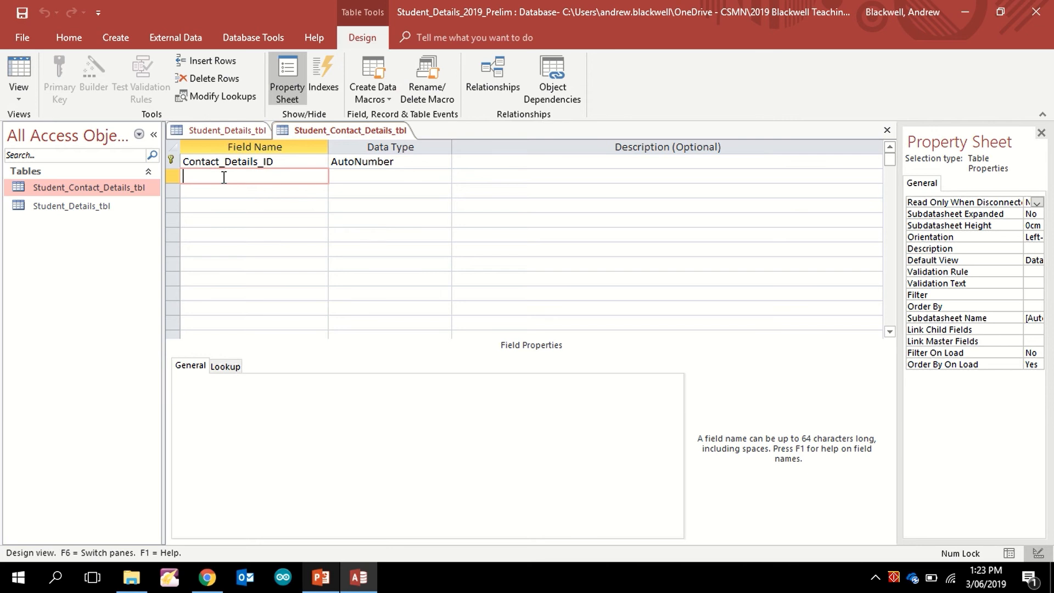
Step: Add Student_ID as a Number field and enter Mobile Number as the third field name
type("Student_ID")
left_click(378, 187)
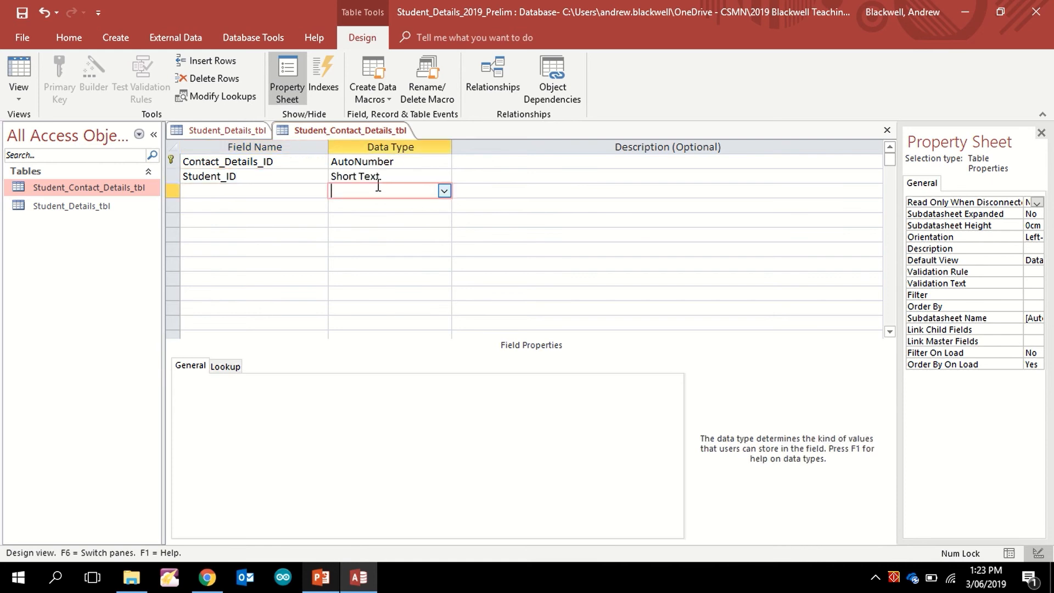
left_click(393, 177)
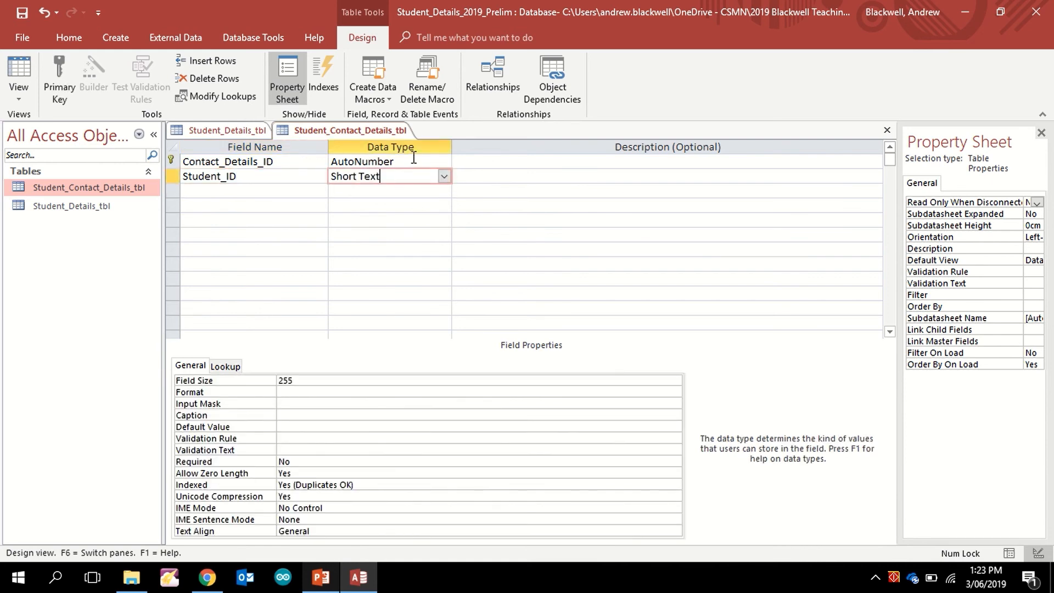
left_click(444, 176)
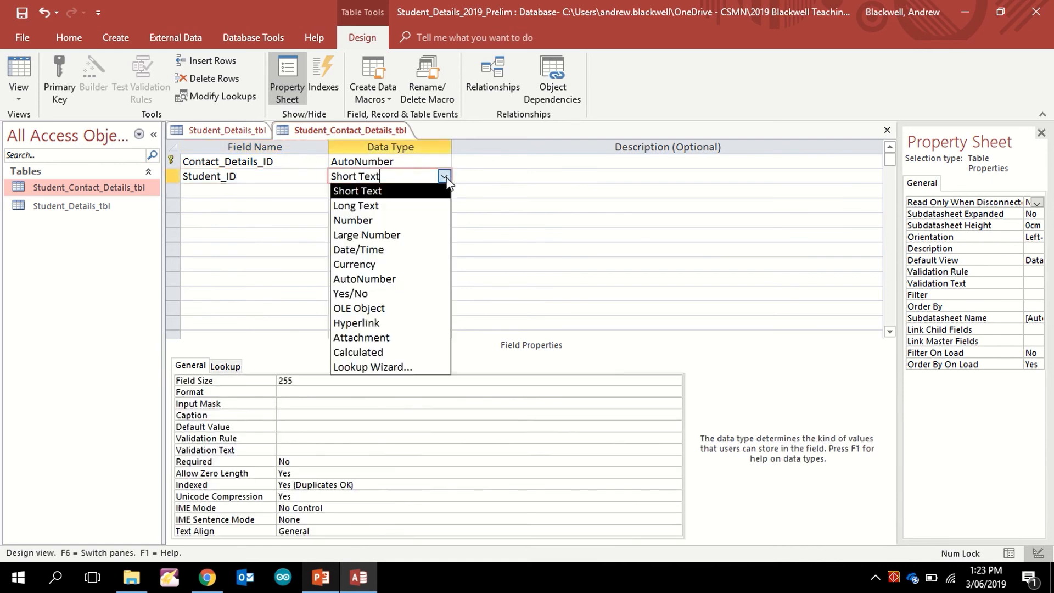
left_click(384, 219)
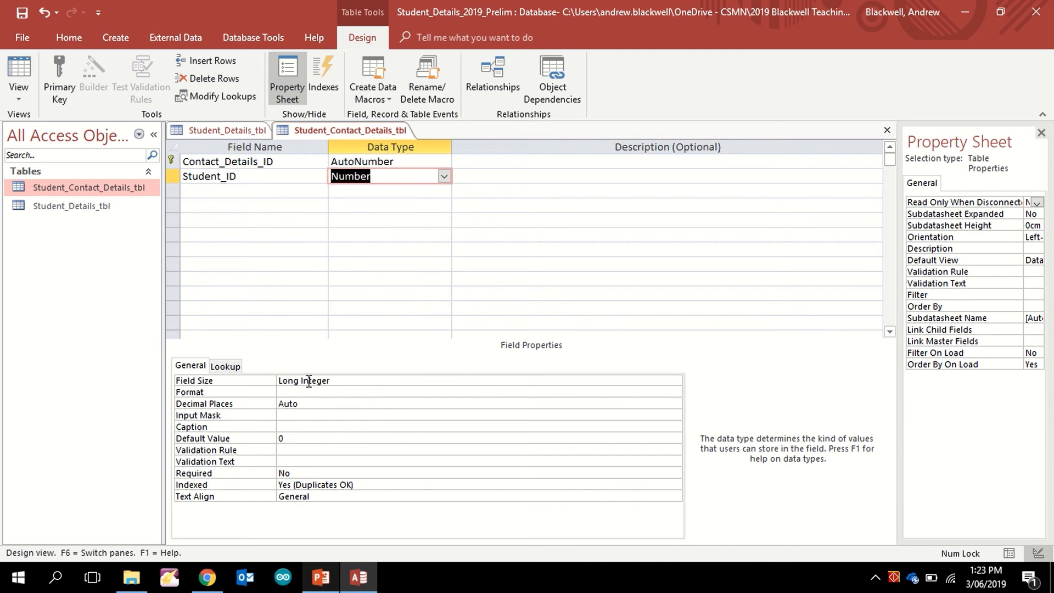
left_click(199, 191)
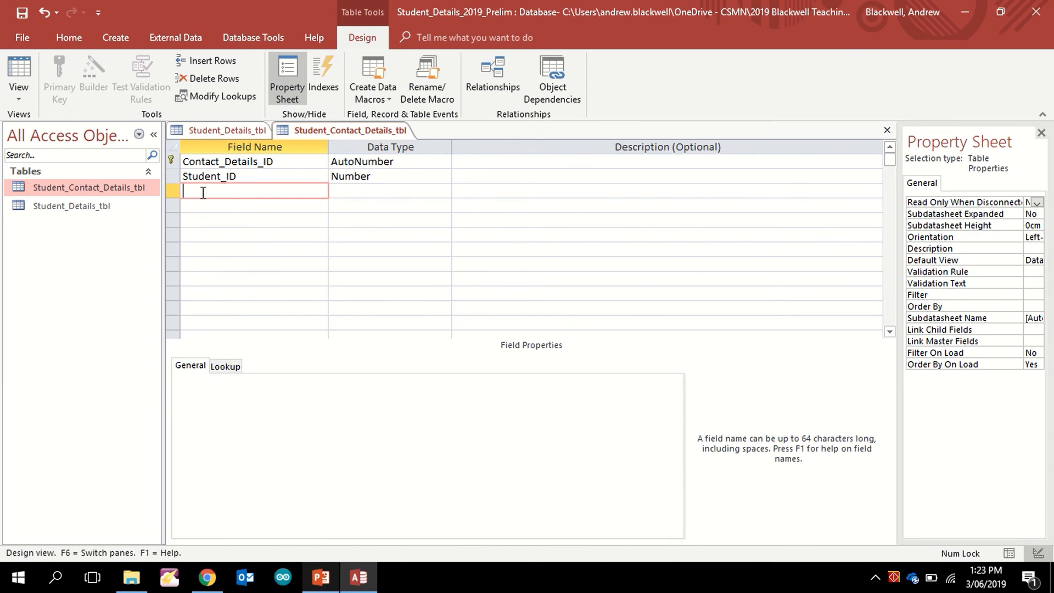
type("Mobile Number")
Step: Add Instagram_Contact and Home_Address as Short Text fields
key("Tab")
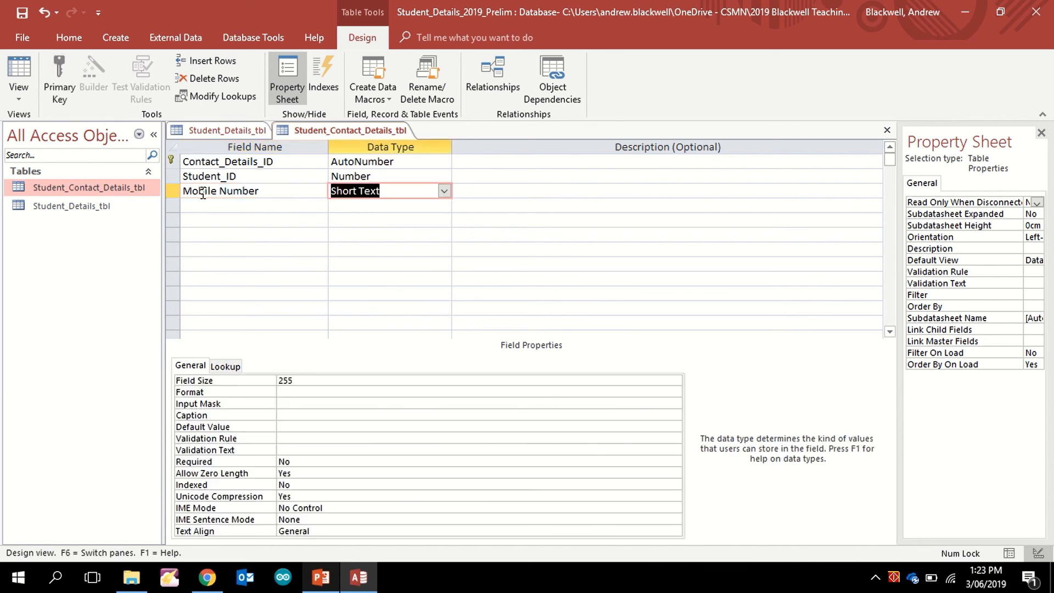
left_click(229, 208)
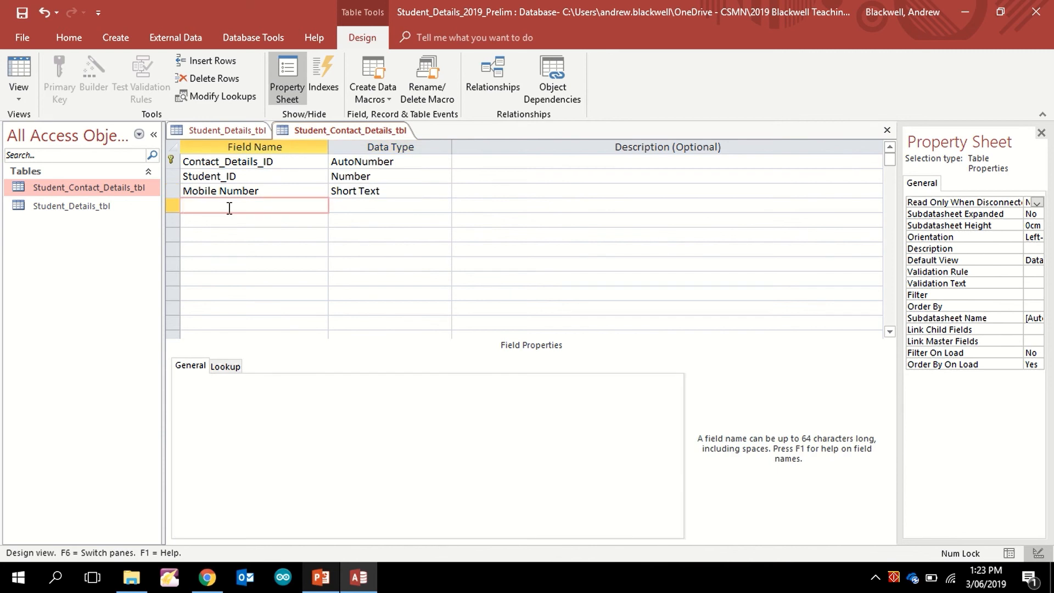
type("Instagram")
type("_Conatct")
key("BackSpace")
key("BackSpace")
key("BackSpace")
key("BackSpace")
type("tact")
key("Tab")
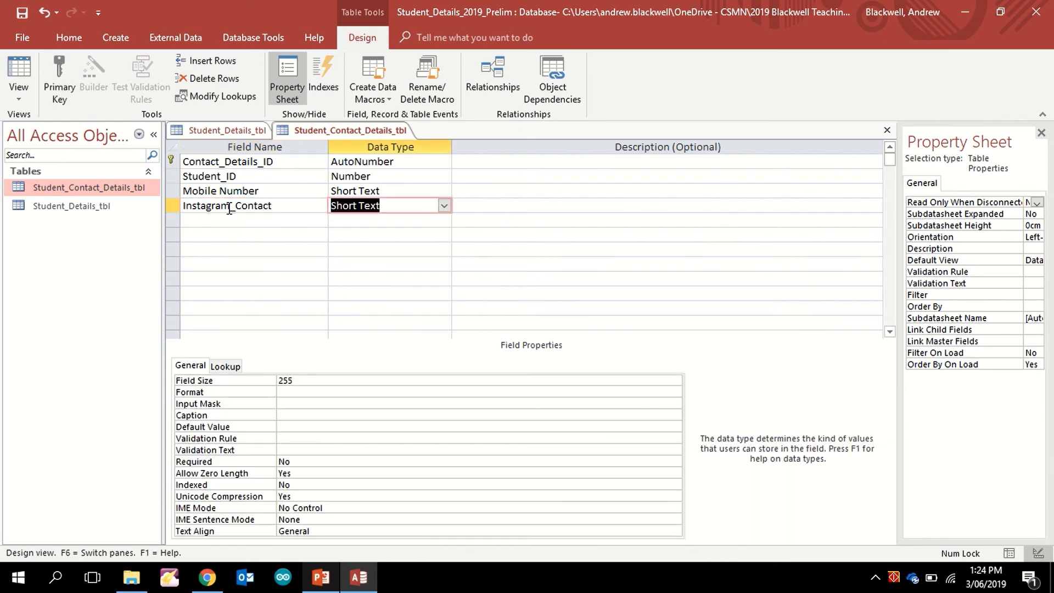
key("Tab")
key("Tab")
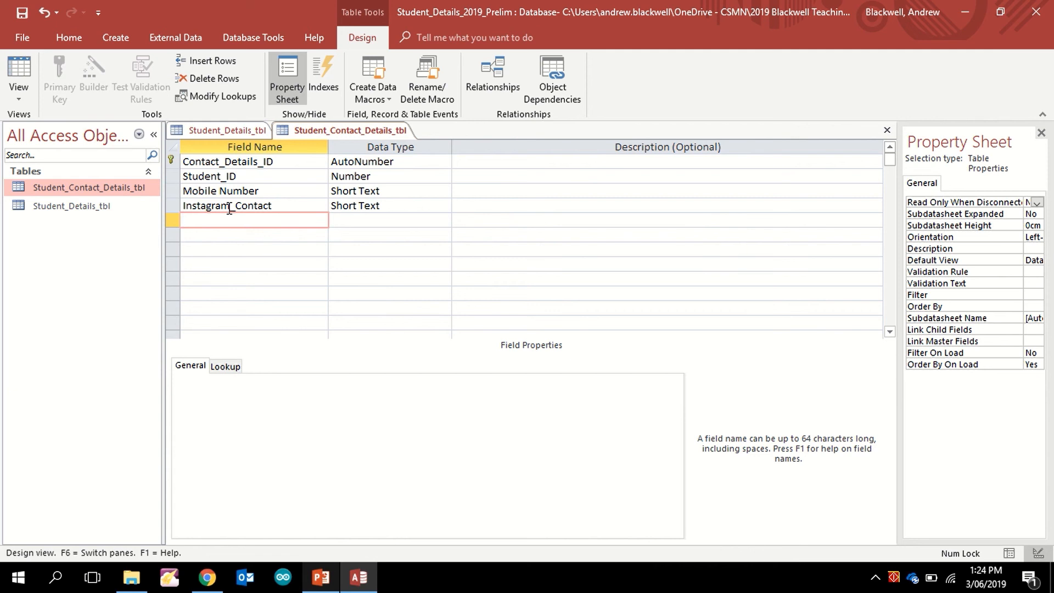
type("Address")
key("Tab")
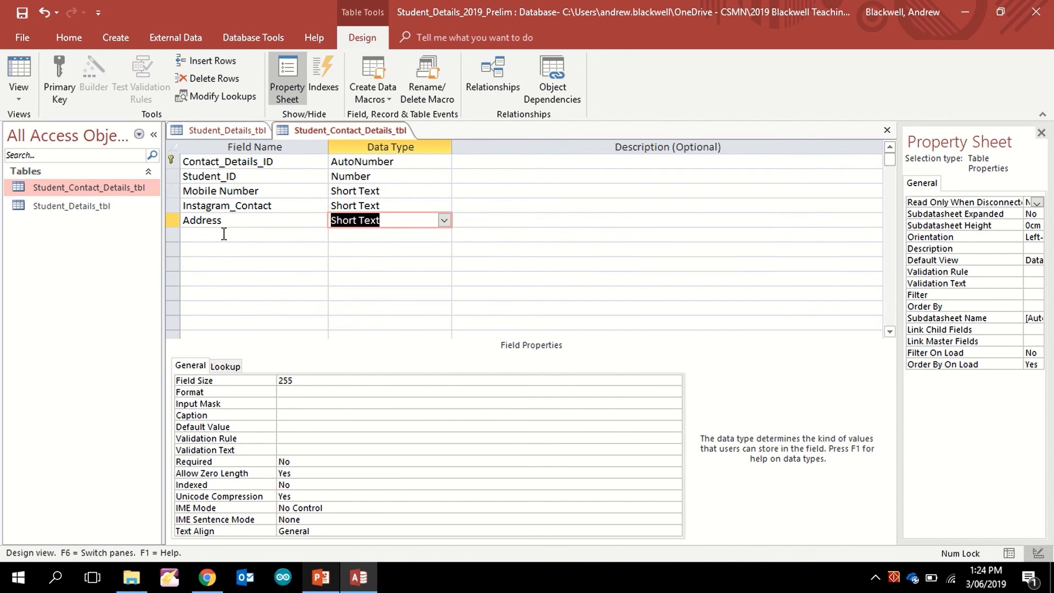
left_click(223, 234)
left_click(185, 219)
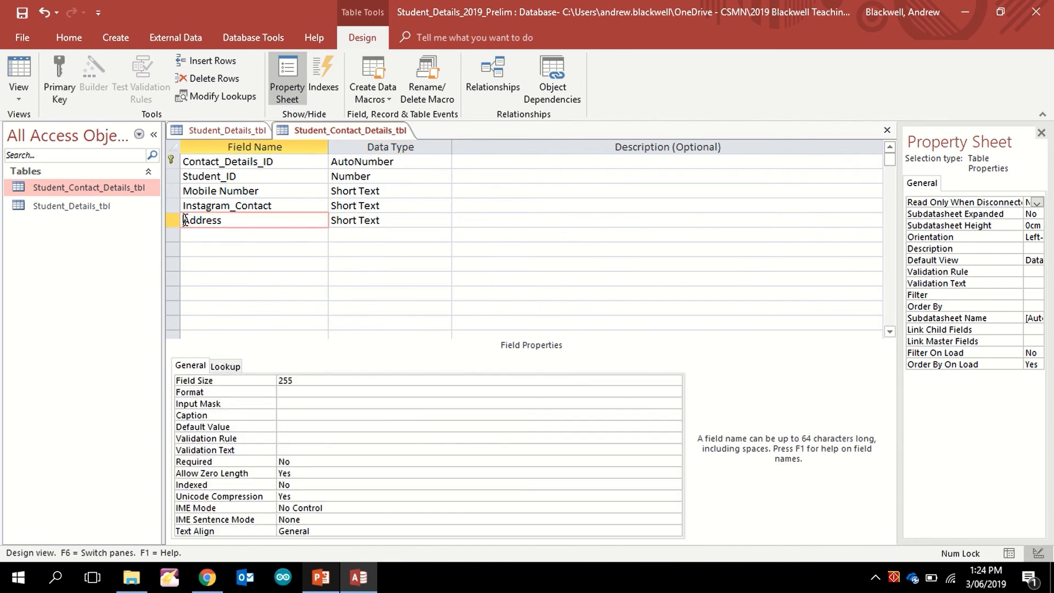
type("Home_")
left_click(204, 234)
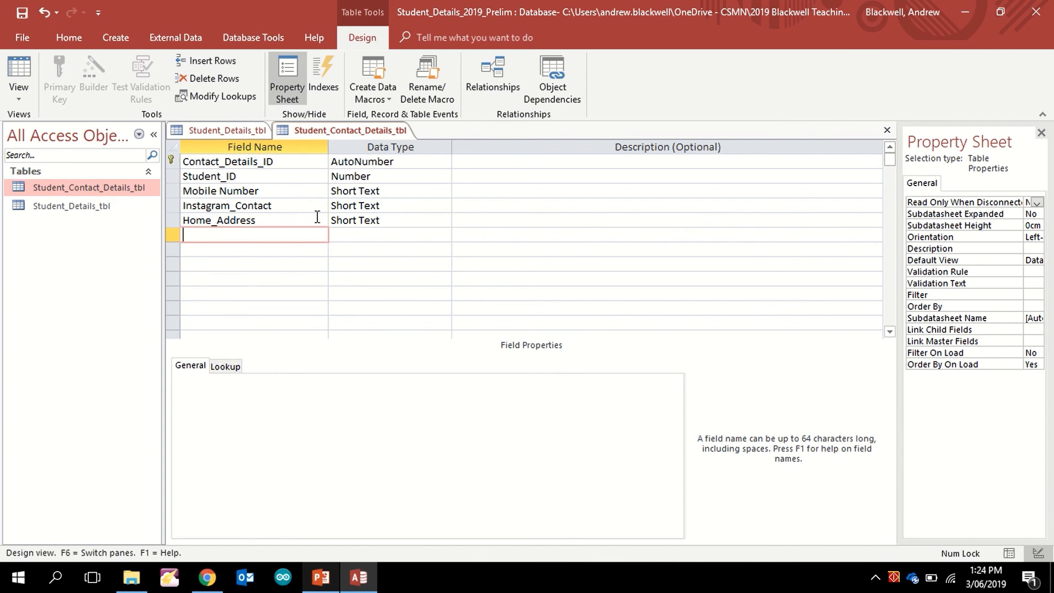
Step: Change Mobile Number's data type to Number
left_click(269, 197)
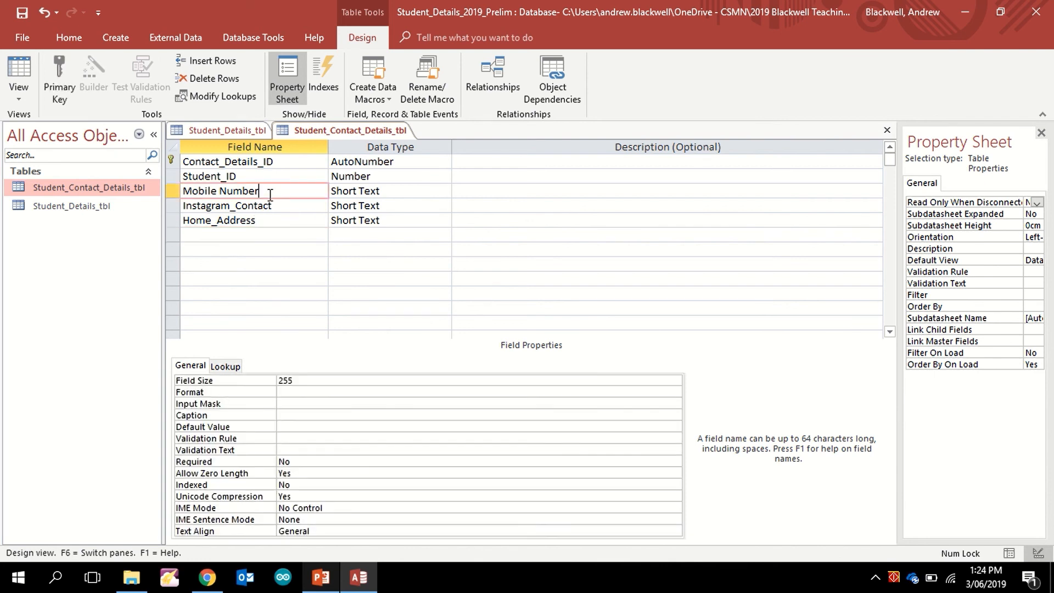
left_click(385, 191)
left_click(444, 190)
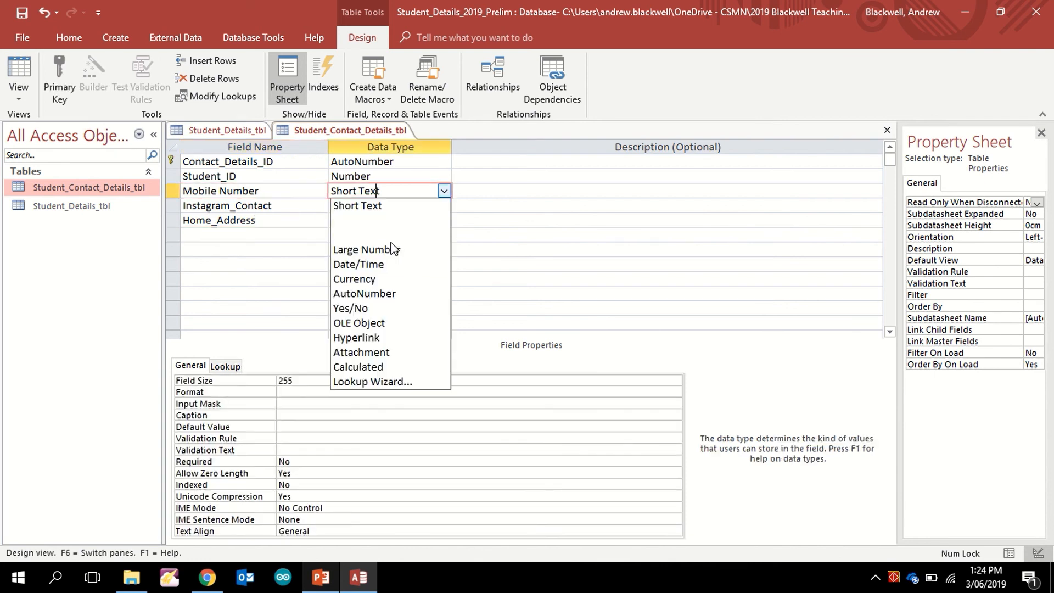
left_click(375, 233)
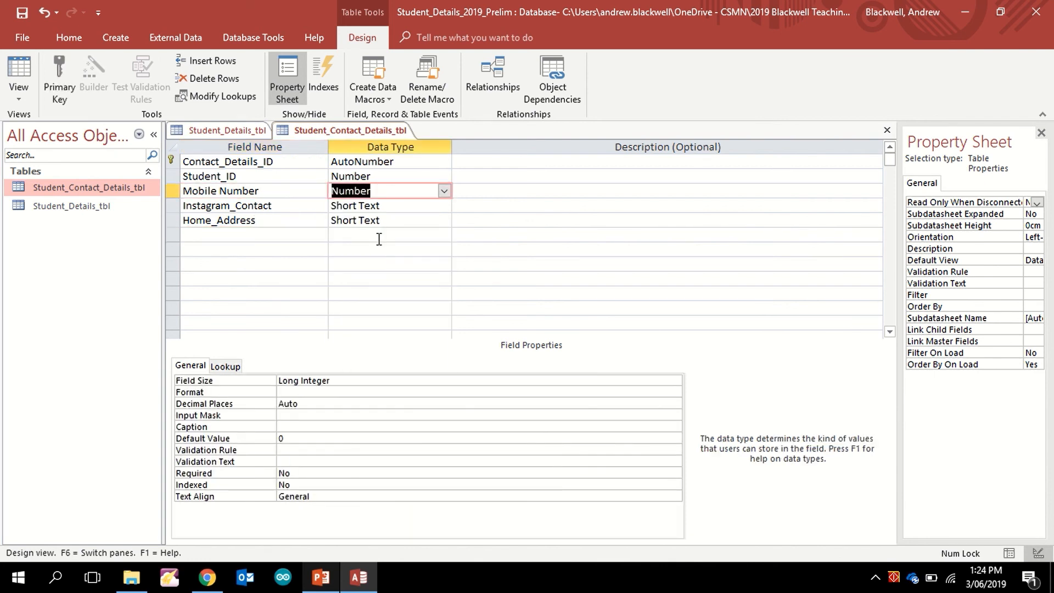
Step: Save the table and switch to Datasheet View, ready to enter a Mobile Number
left_click(21, 74)
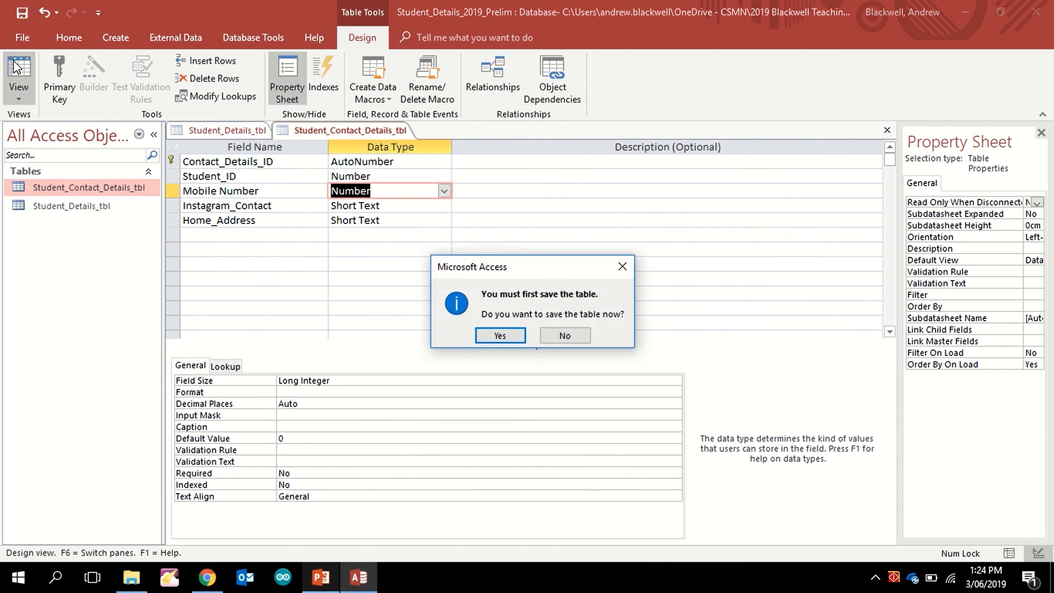
left_click(500, 336)
left_click(390, 149)
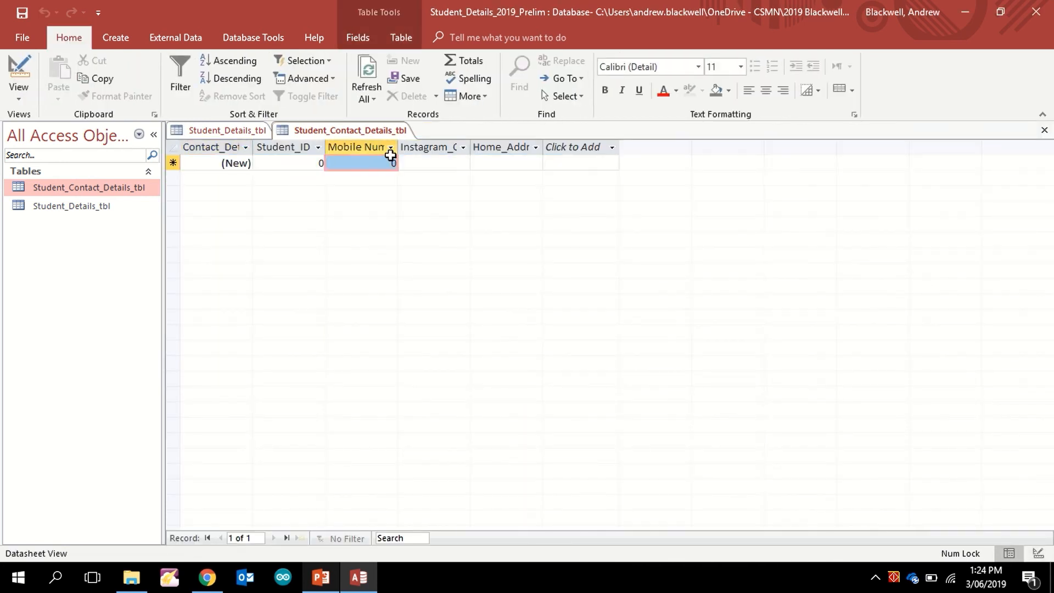
left_click(391, 163)
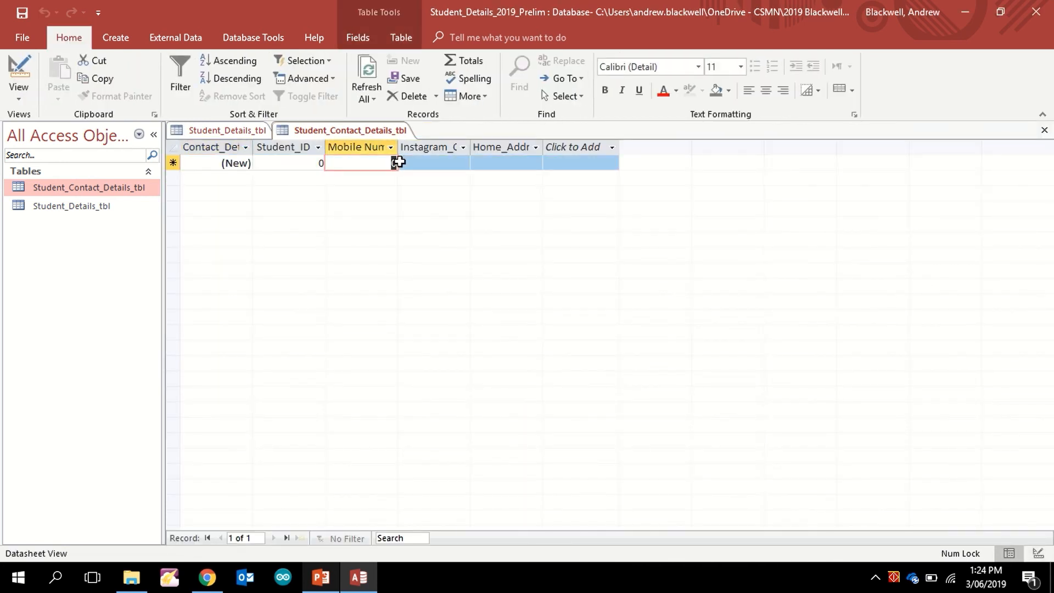
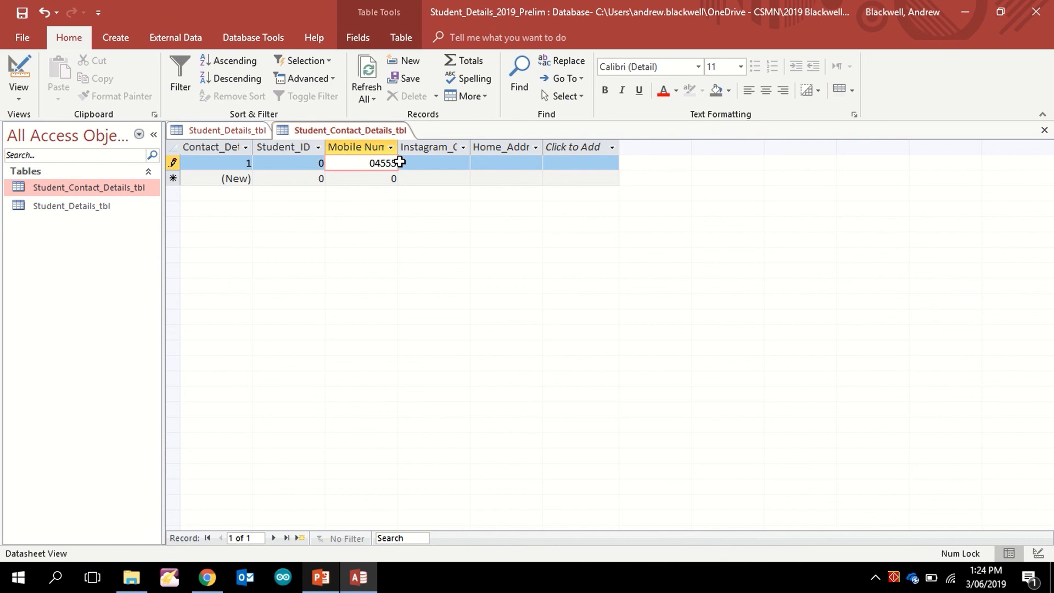
left_click(377, 181)
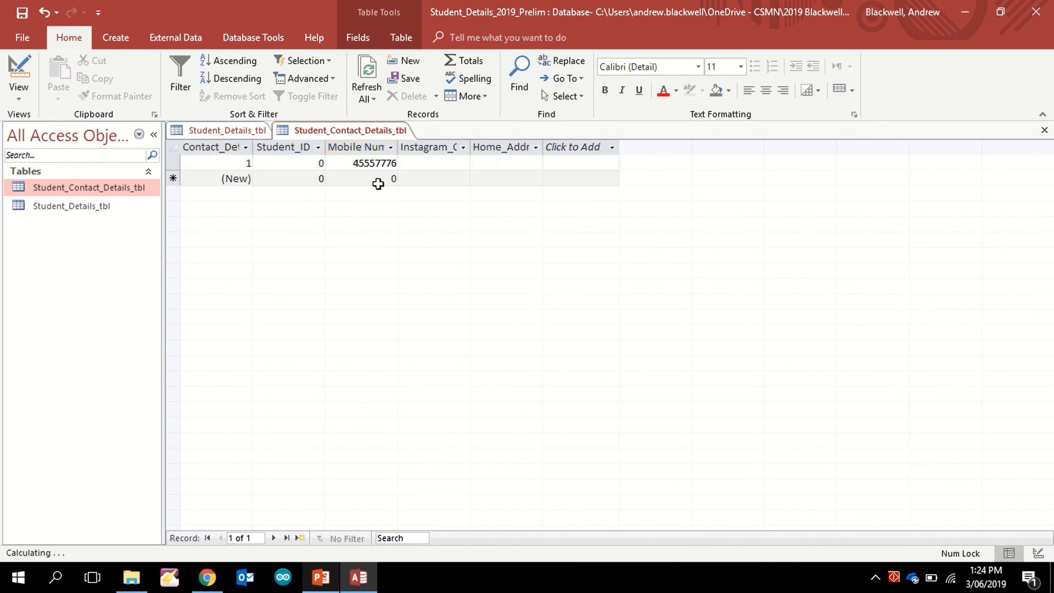
left_click(359, 160)
left_click_drag(353, 165, 435, 167)
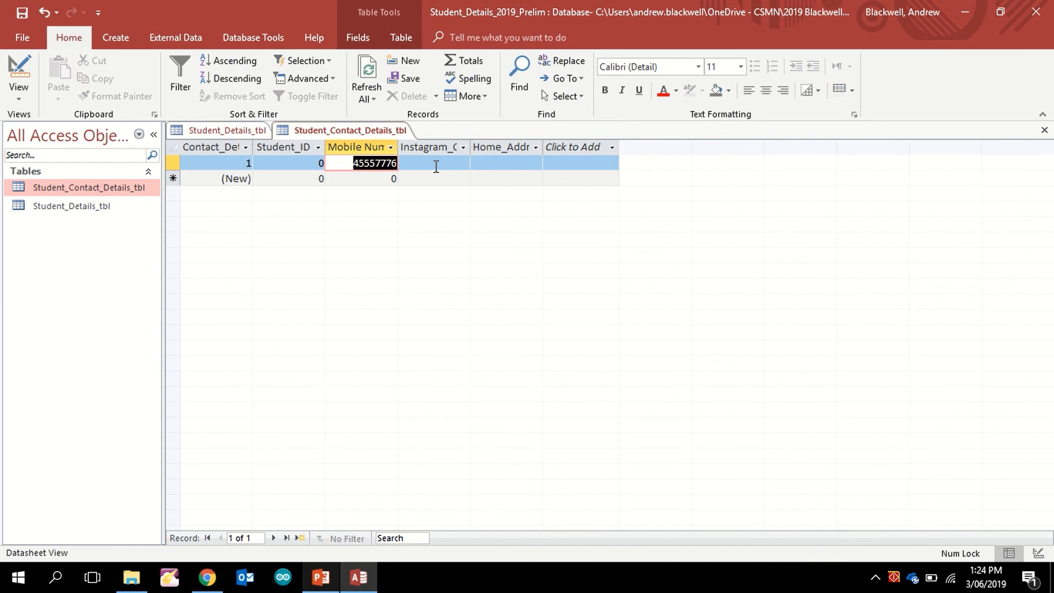
key("BackSpace")
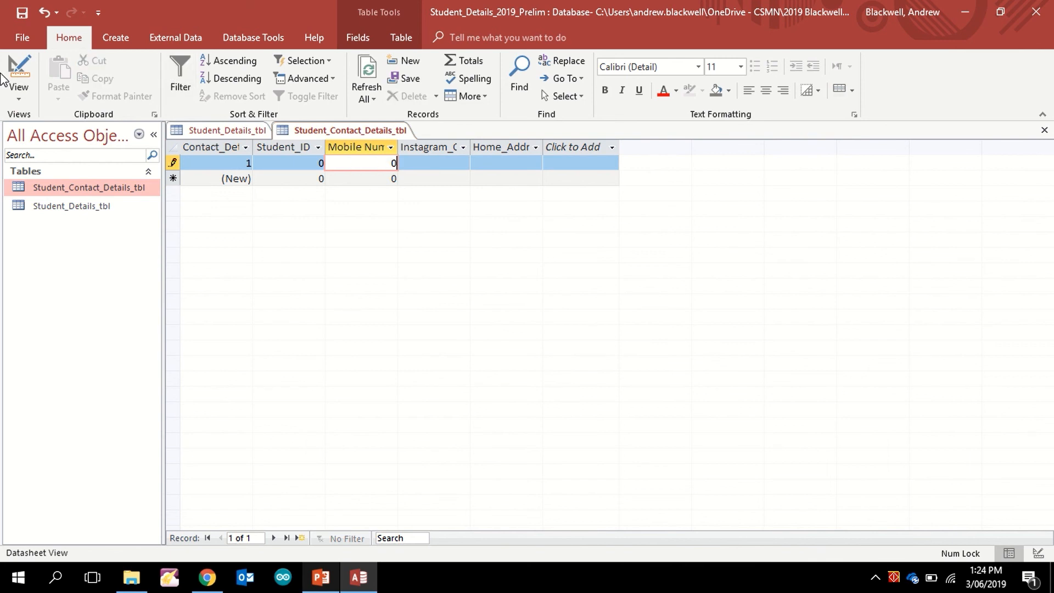
left_click(19, 71)
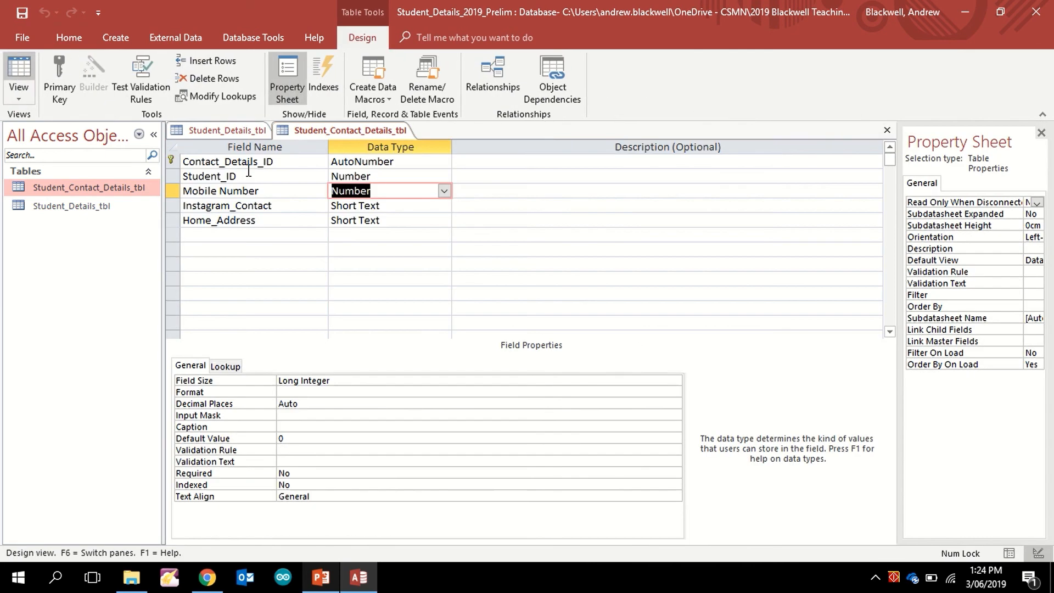
Step: Set Mobile Number back to Short Text and try to build an input mask for it
left_click(444, 190)
left_click(407, 212)
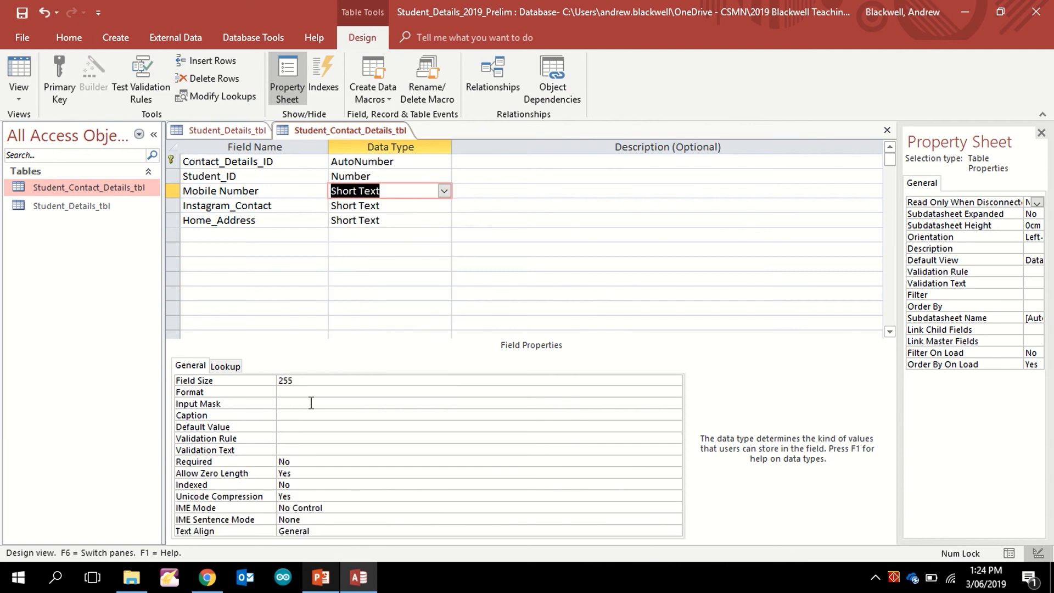
left_click(312, 402)
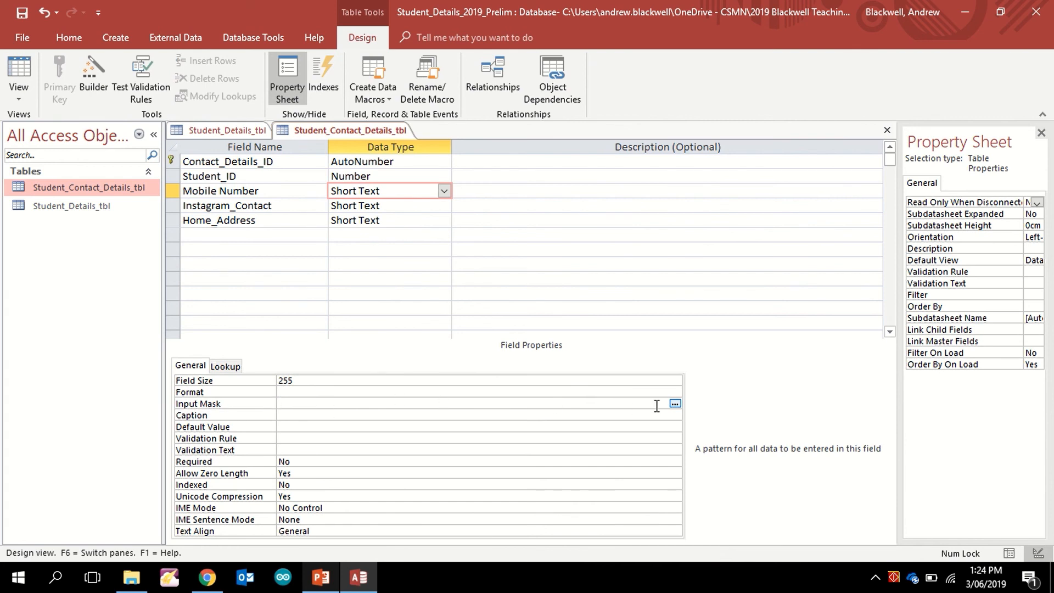
left_click(674, 404)
Step: Rename the field to Mobile_Number and relaunch the Input Mask Wizard
left_click(221, 191)
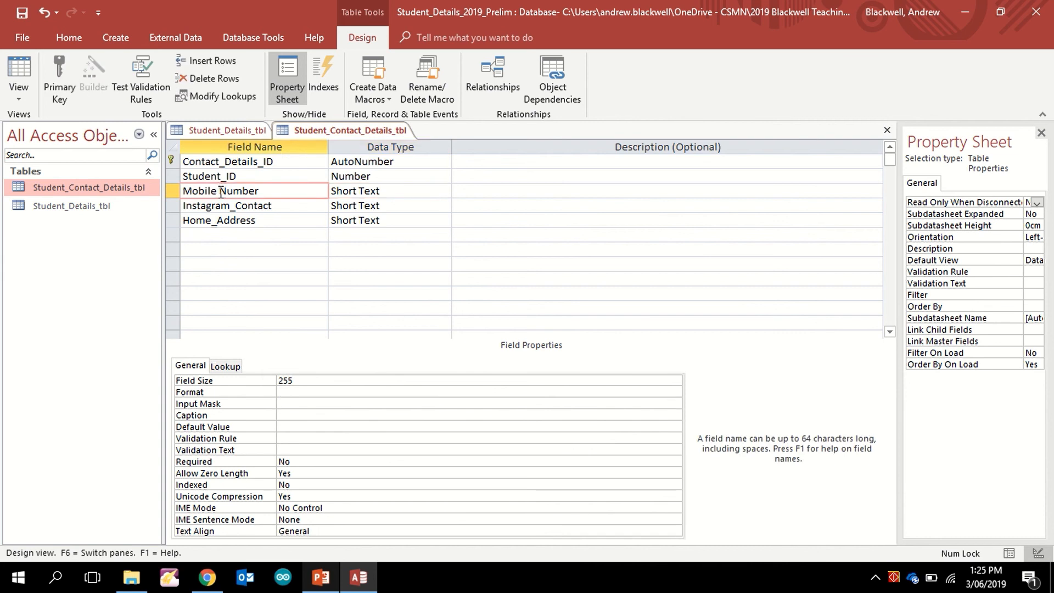
key("BackSpace")
type("_")
left_click(286, 404)
left_click(675, 404)
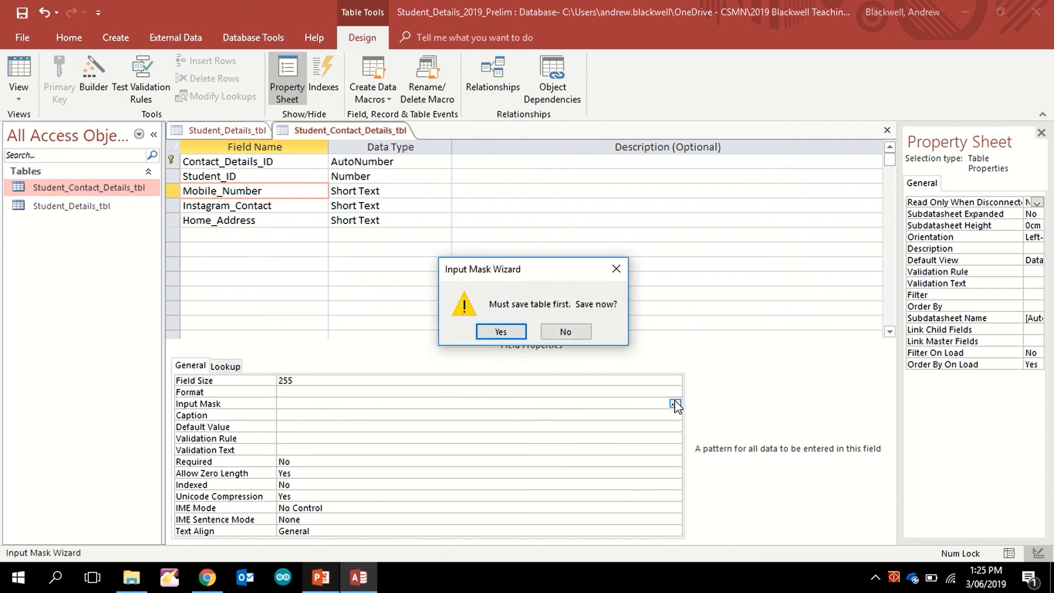
left_click(506, 331)
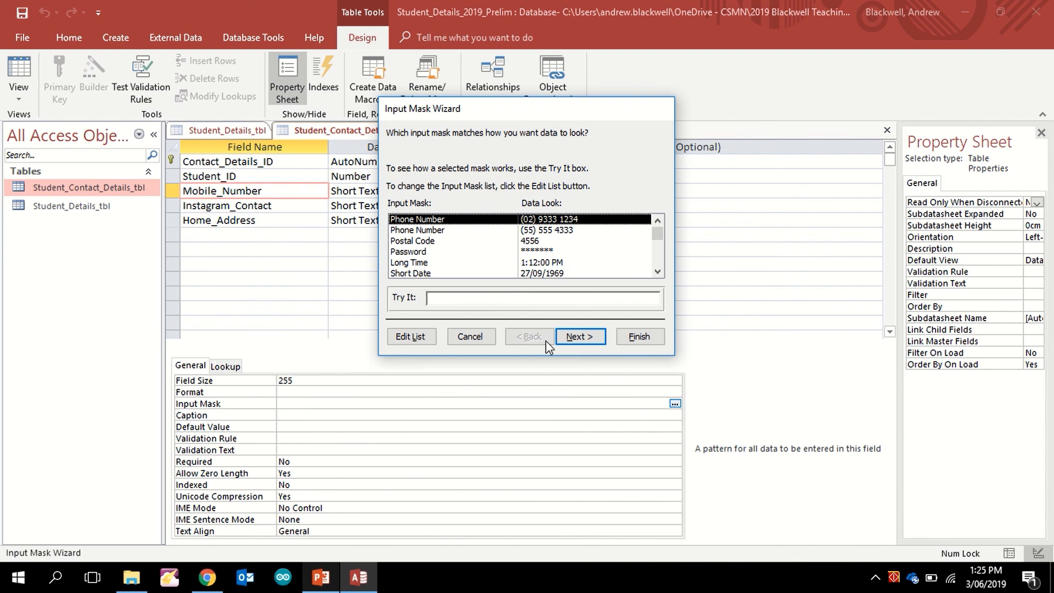
left_click(472, 336)
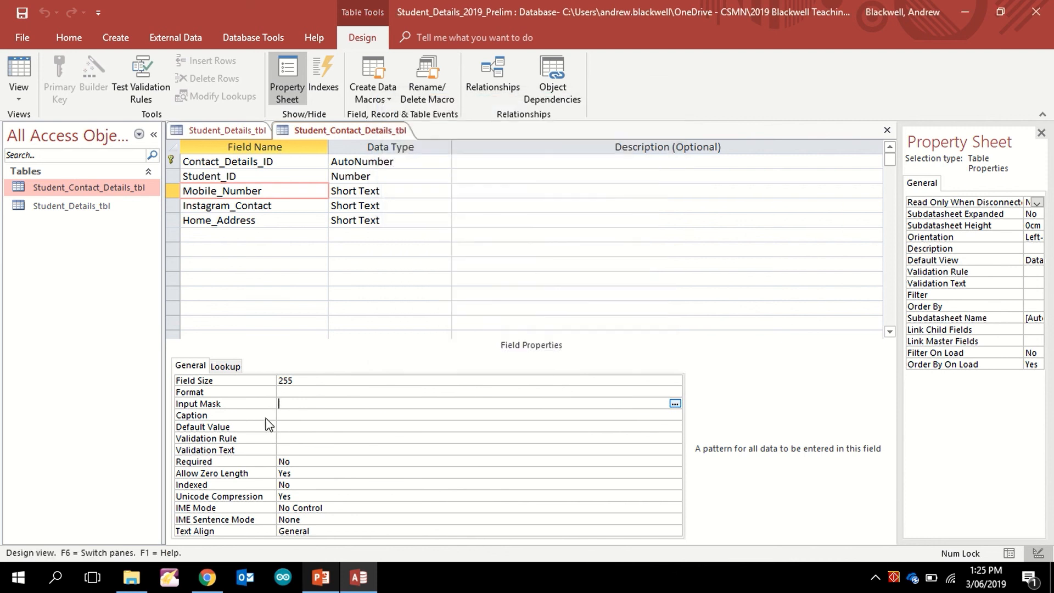
left_click(676, 404)
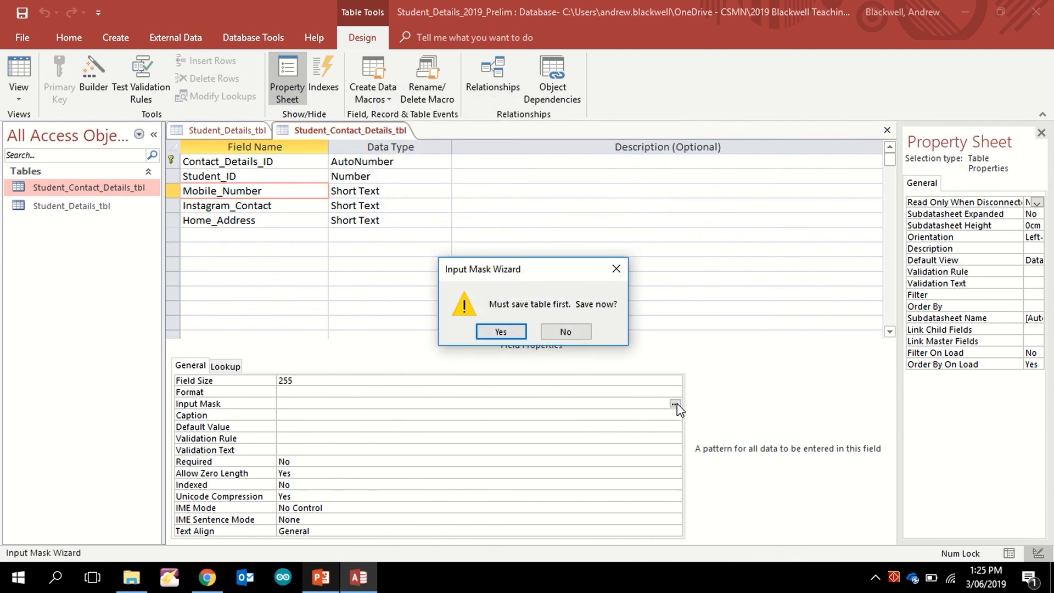
left_click(500, 331)
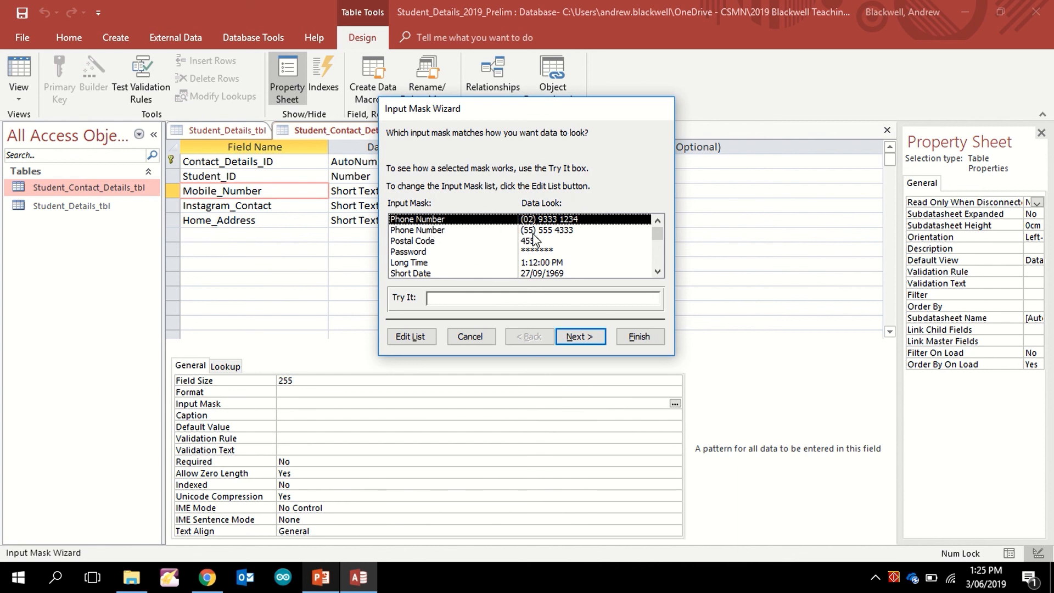
left_click(574, 337)
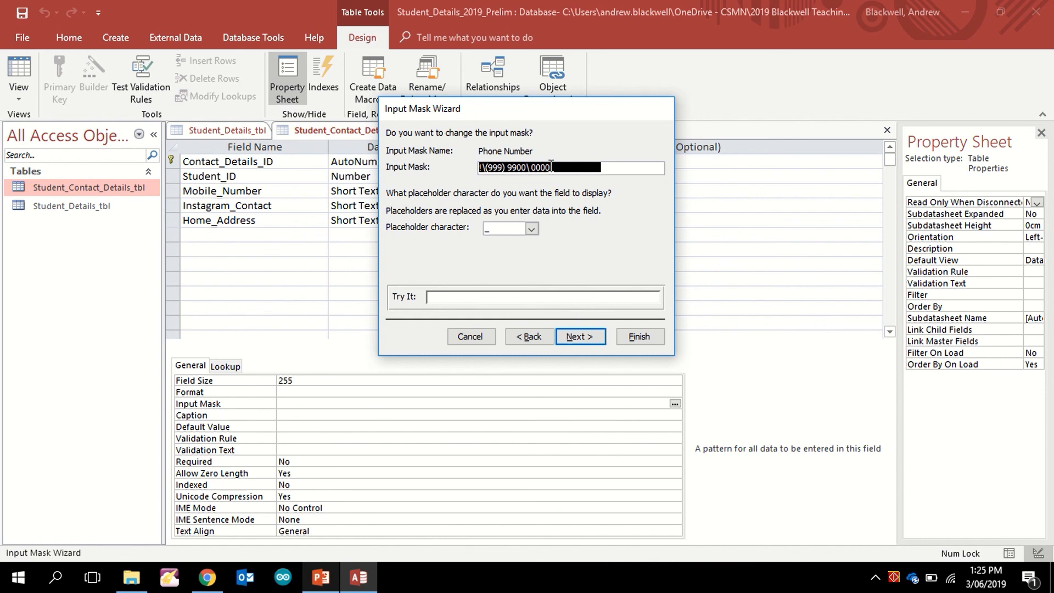
type("0000 000")
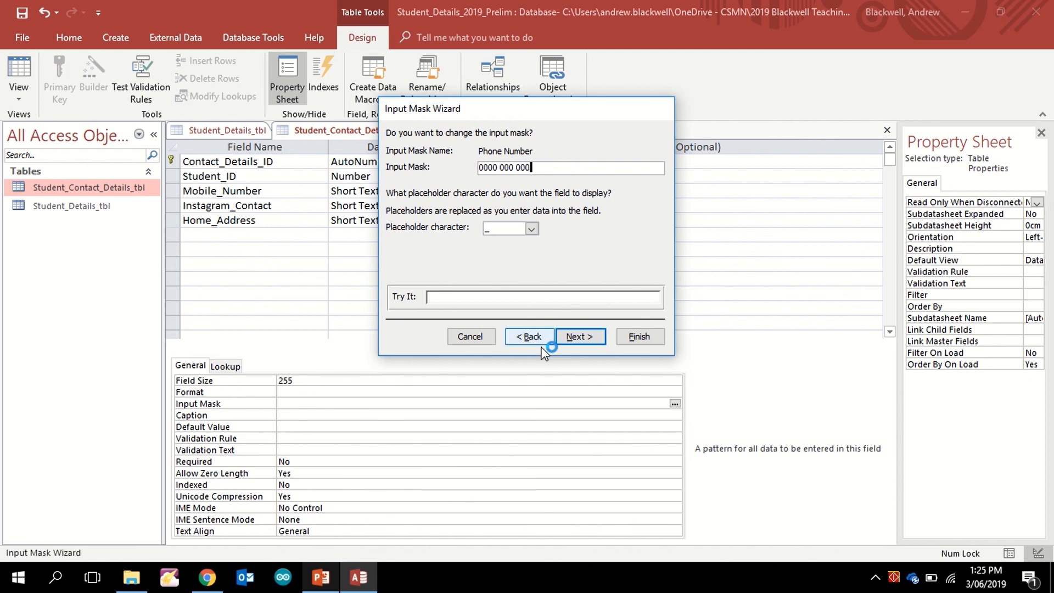
left_click(574, 339)
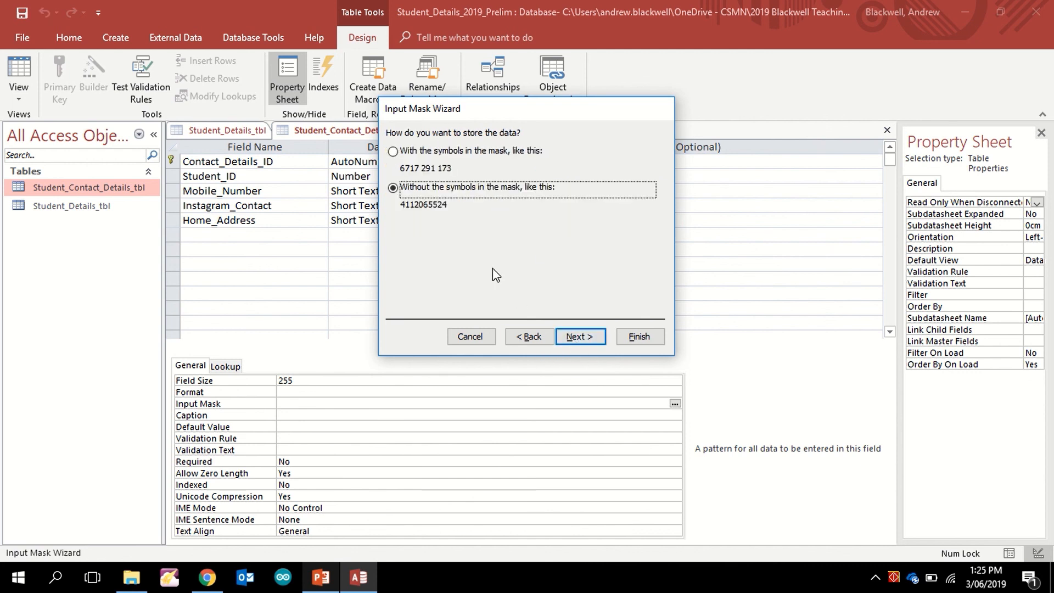
left_click(405, 158)
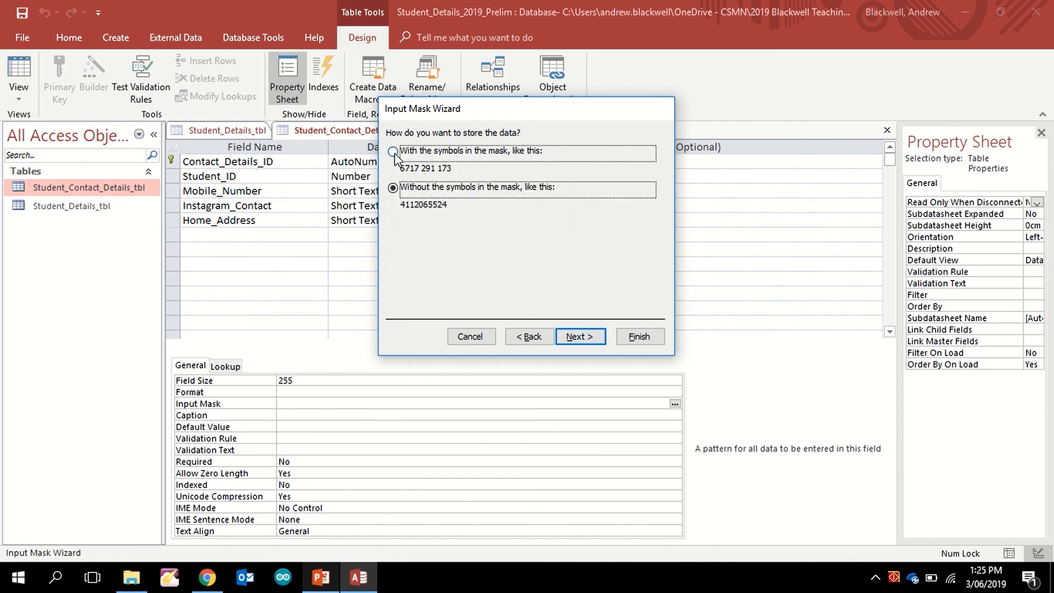
left_click(581, 335)
left_click(637, 338)
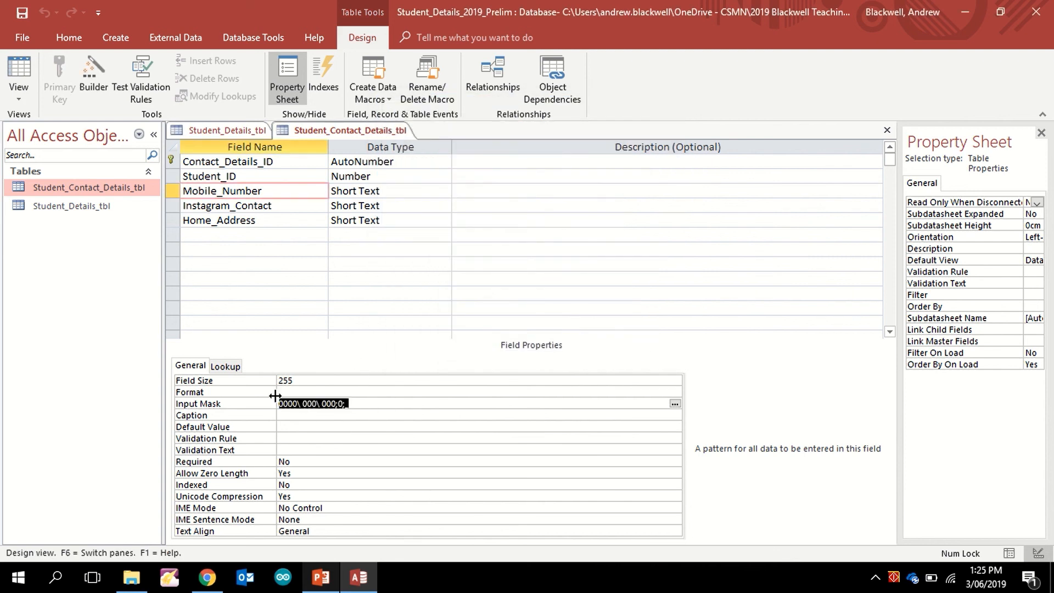
left_click(234, 231)
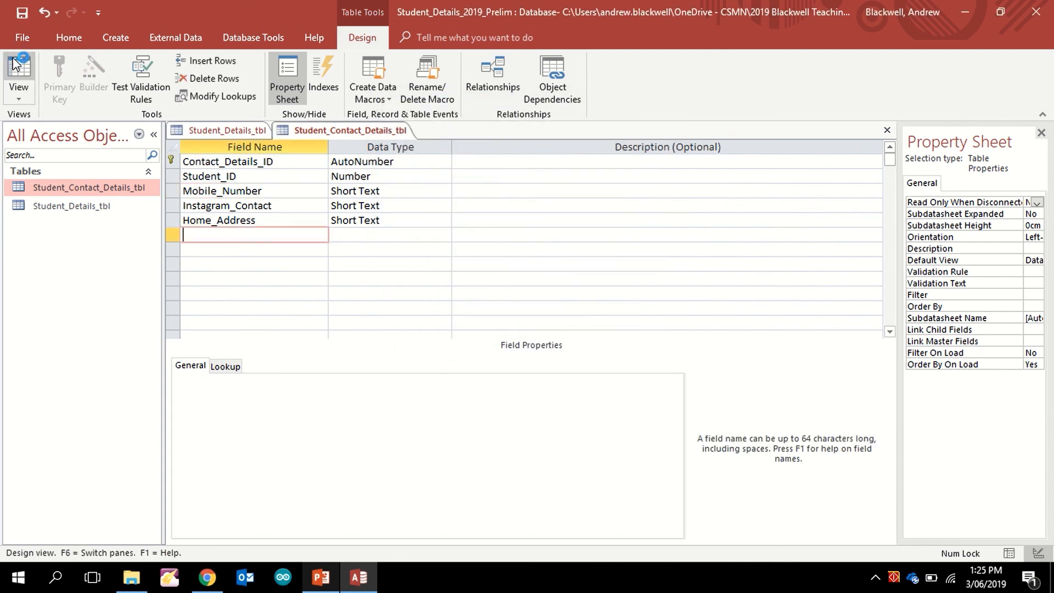
Step: Save the table, switch to datasheet view, and enter record 1's mobile number in the masked field
left_click(19, 71)
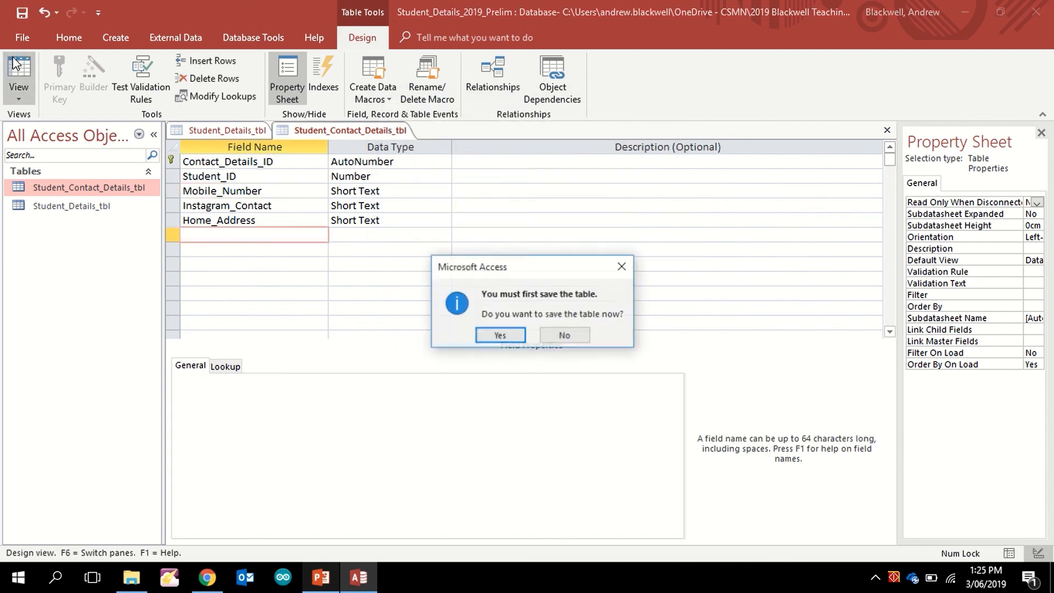
left_click(496, 334)
left_click(341, 163)
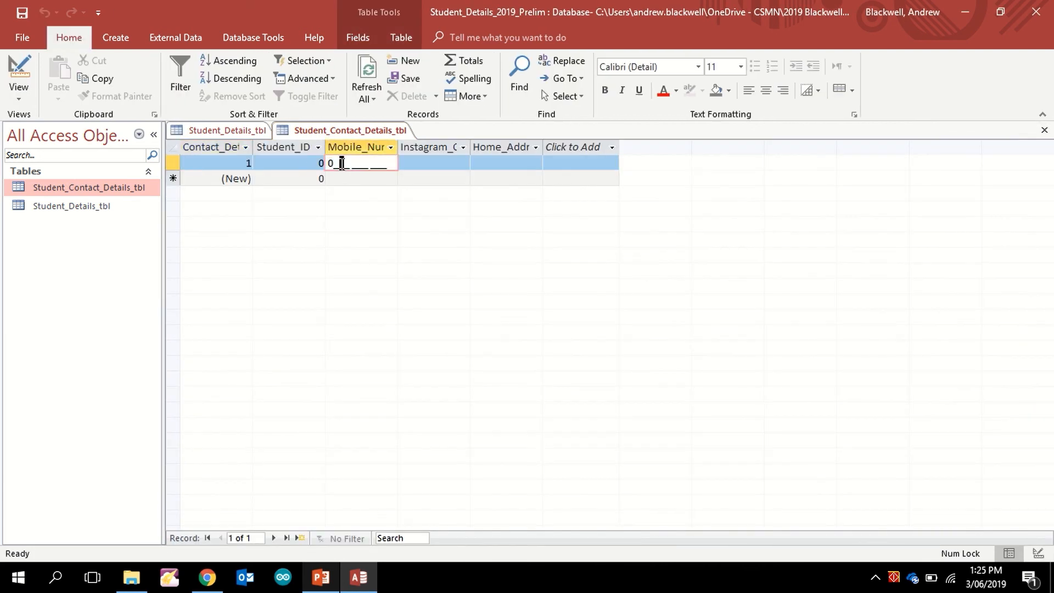
left_click(332, 165)
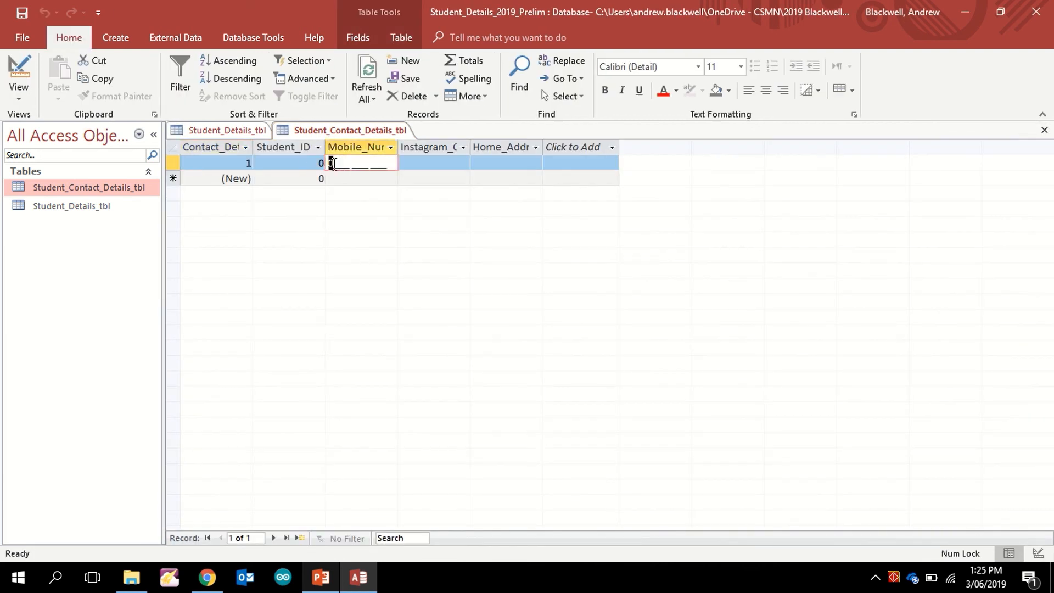
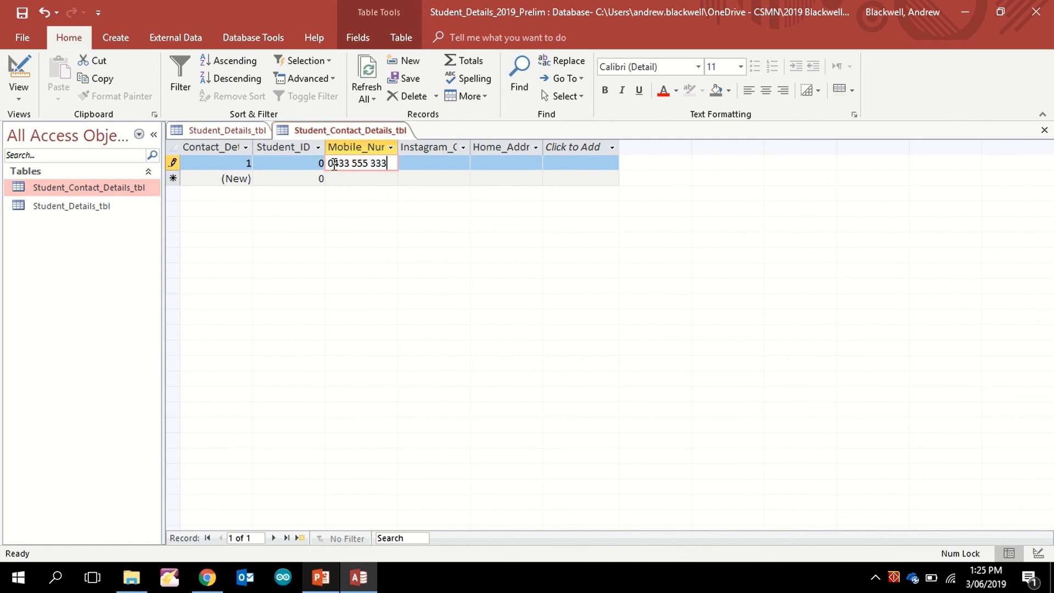
left_click(383, 177)
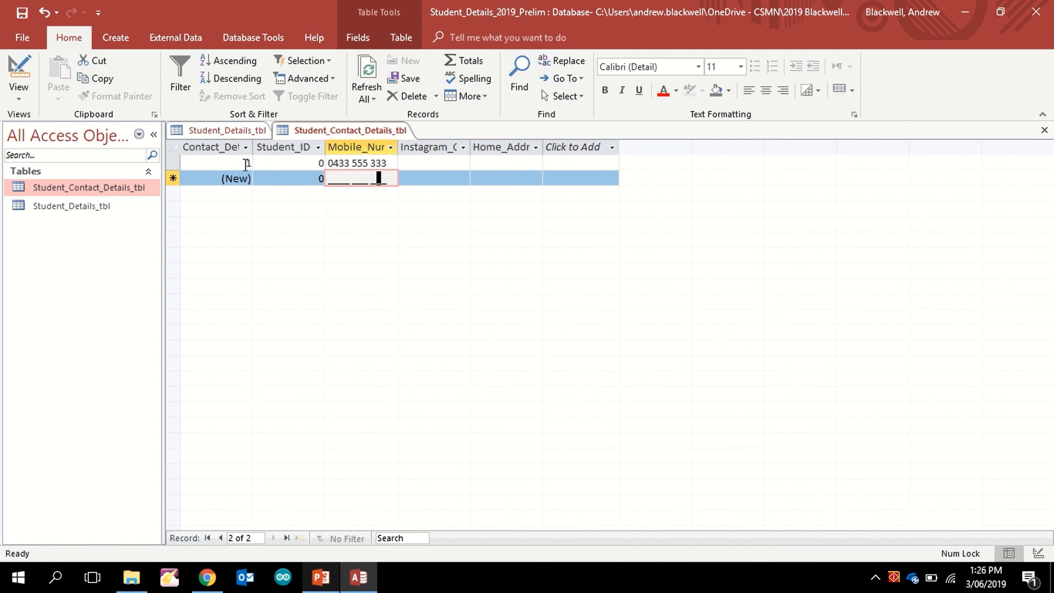
Step: Enter Student_ID 1 for the first record, checking the IDs against Student_Details_tbl
double_click(318, 165)
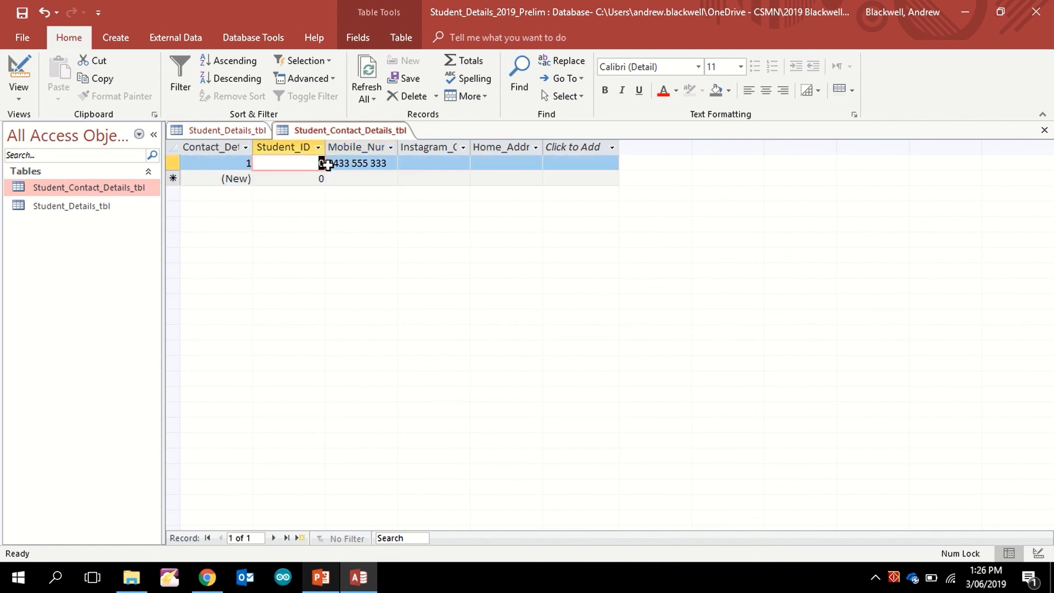
type("1")
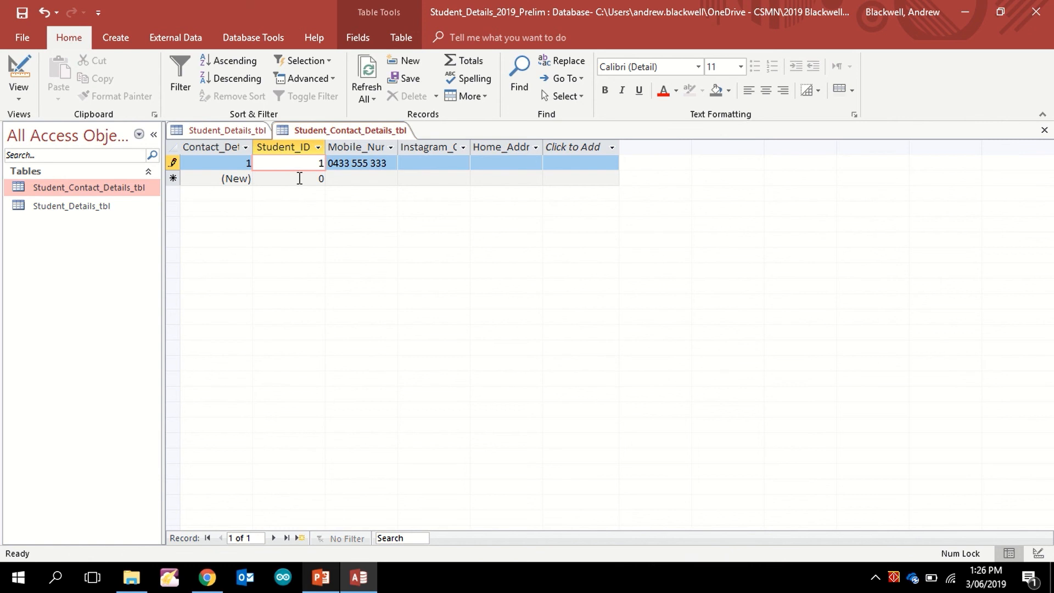
double_click(65, 208)
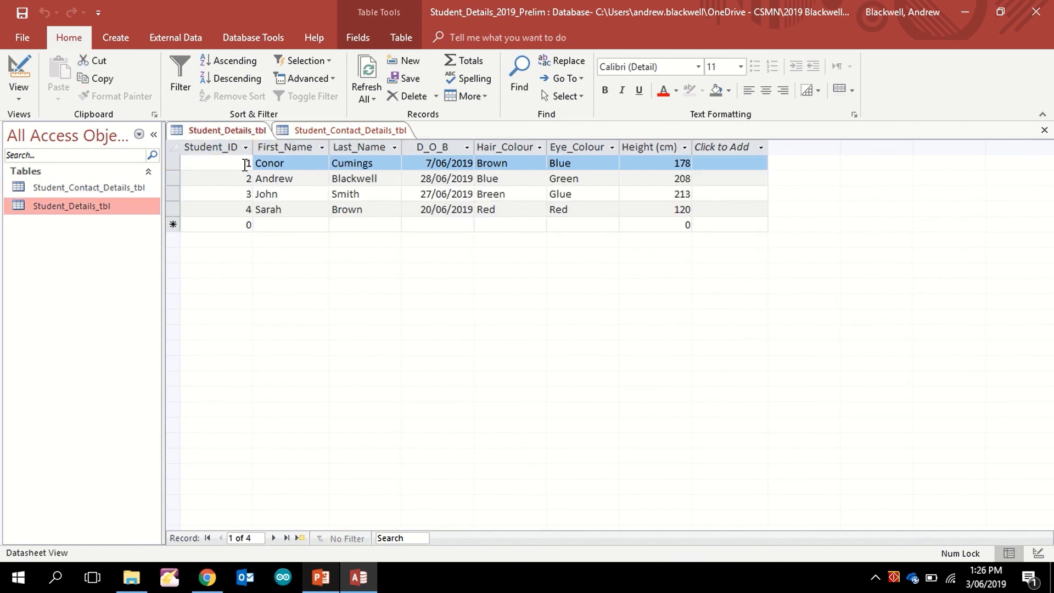
double_click(71, 189)
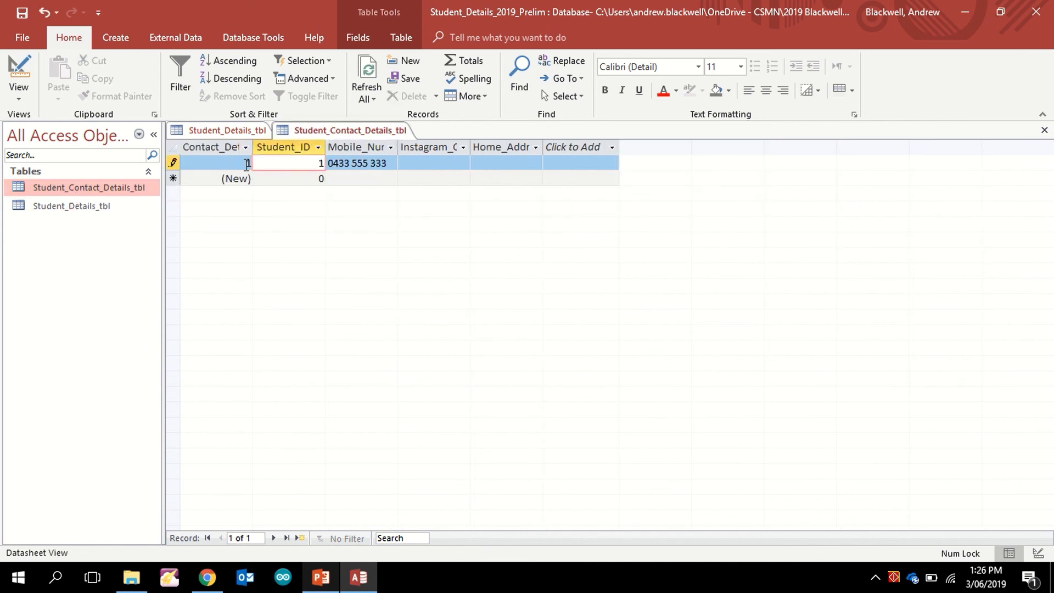
Step: Fill in record 1's Instagram contact with a placeholder handle and its home address
left_click(441, 165)
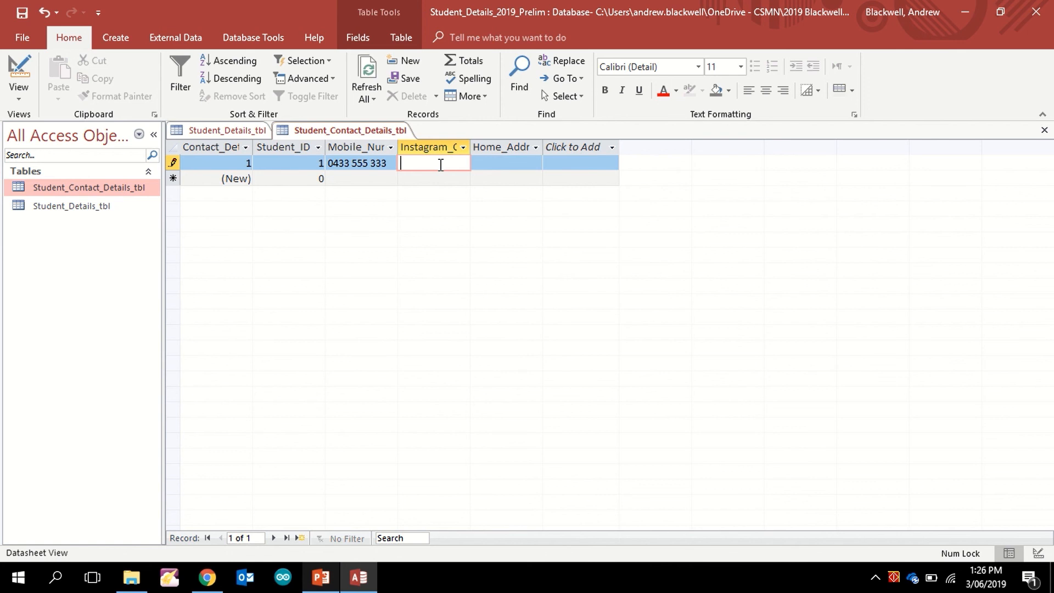
type("dhfjkabhsd")
left_click(496, 165)
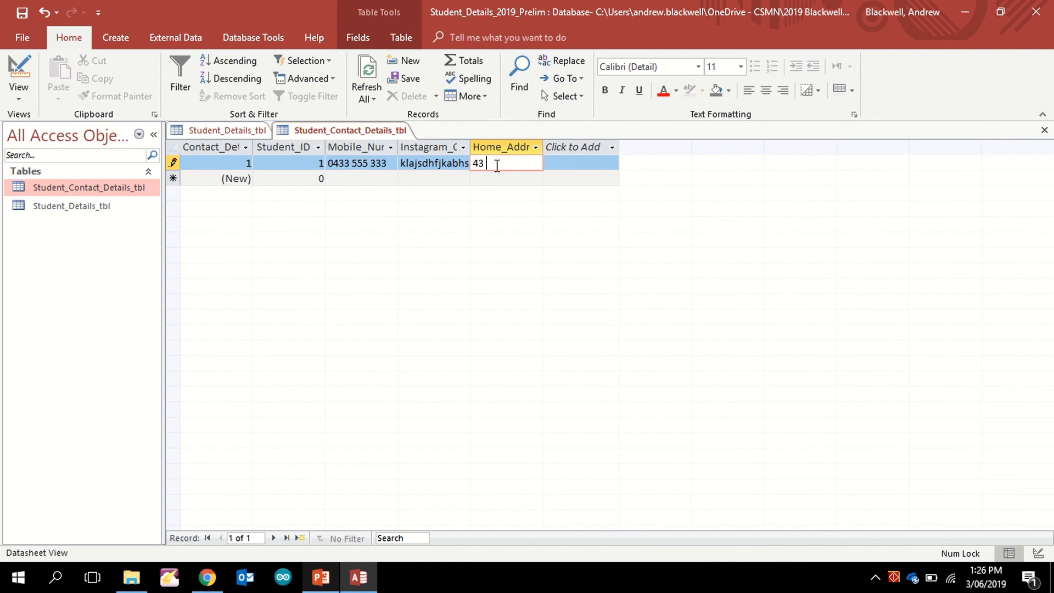
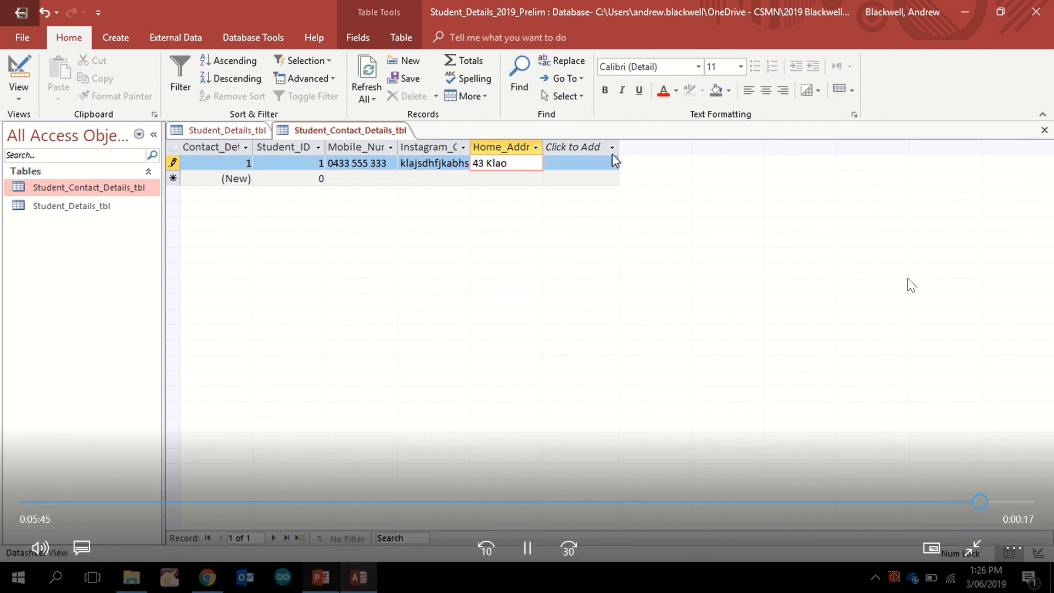
Step: Autofit the Instagram_Contact, Mobile_Number and Student_ID columns, then save the record
double_click(470, 145)
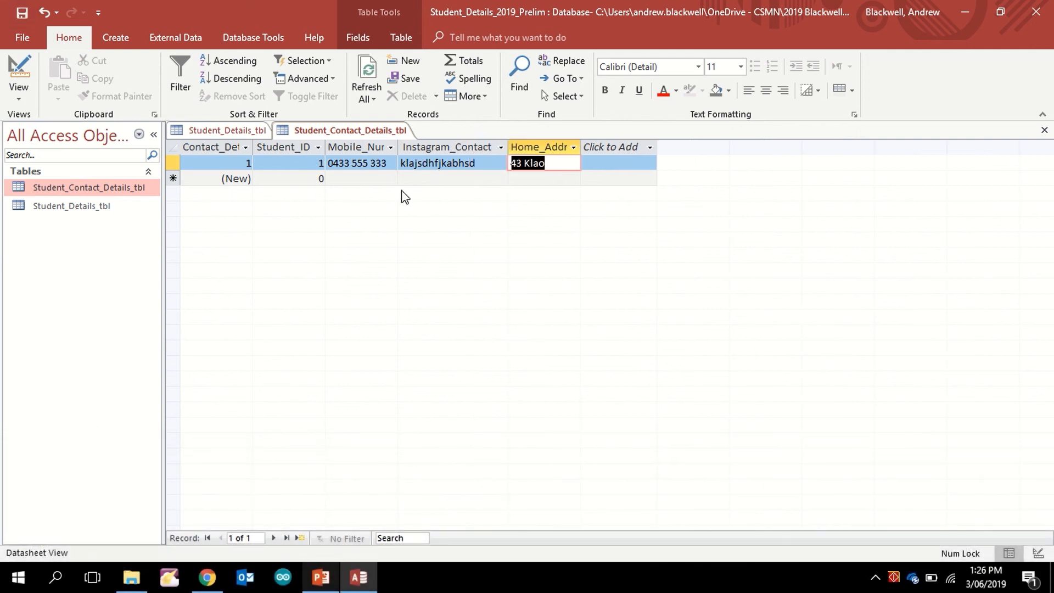
double_click(398, 146)
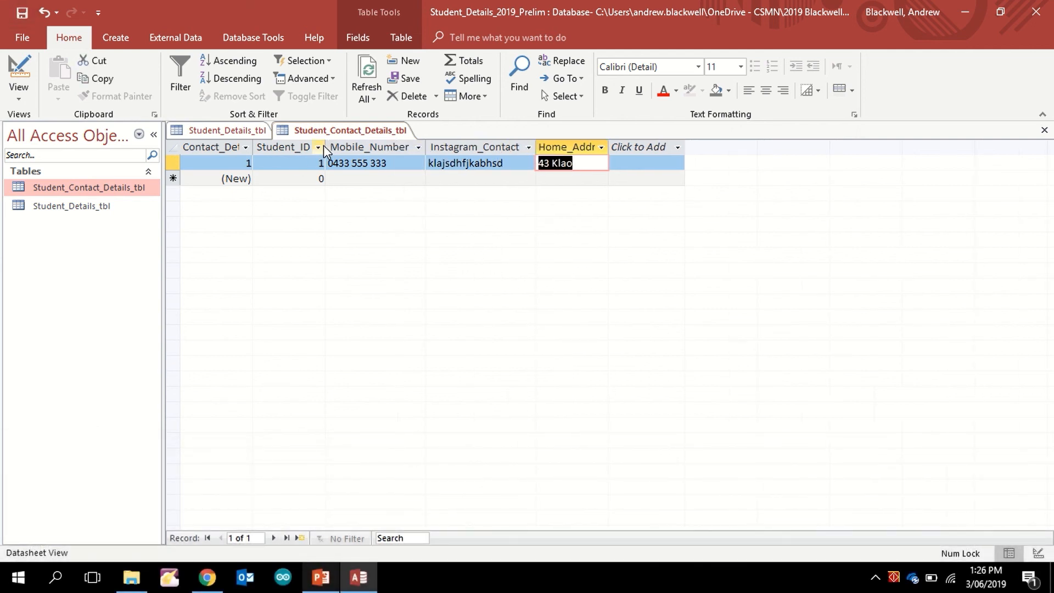
left_click(324, 145)
double_click(326, 147)
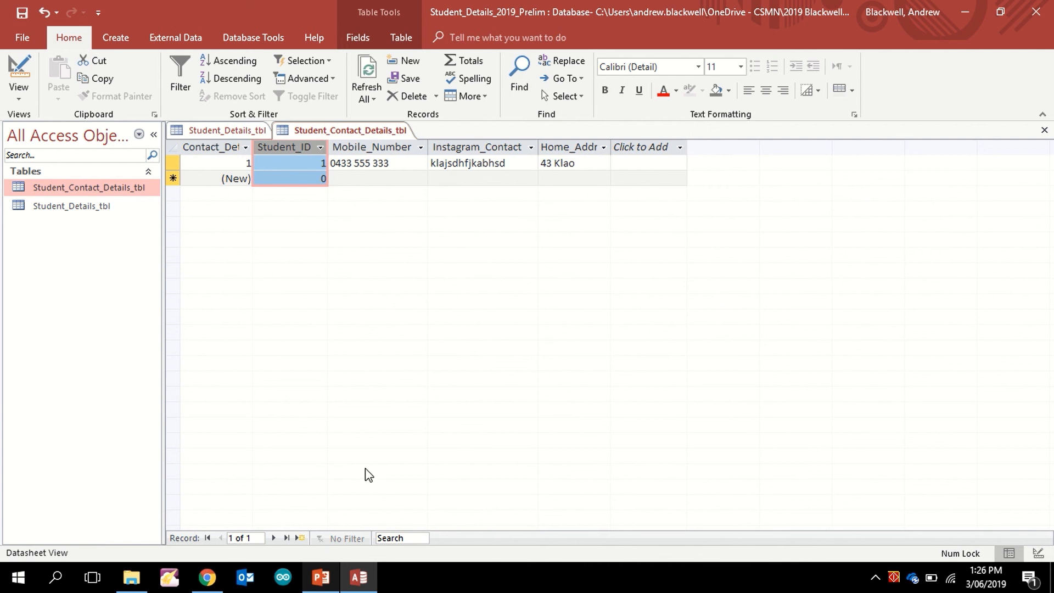
left_click(391, 179)
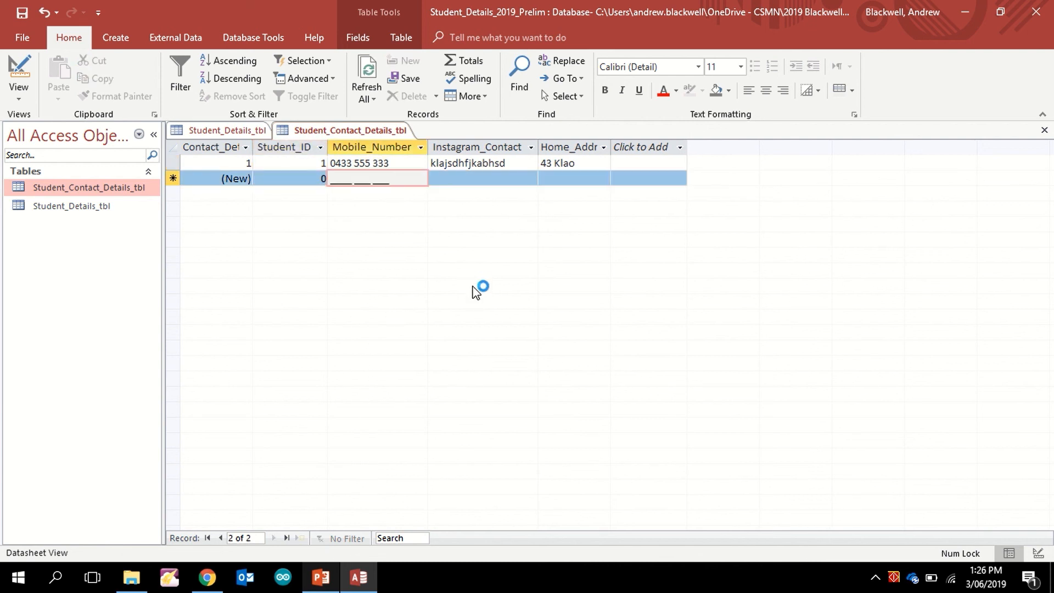